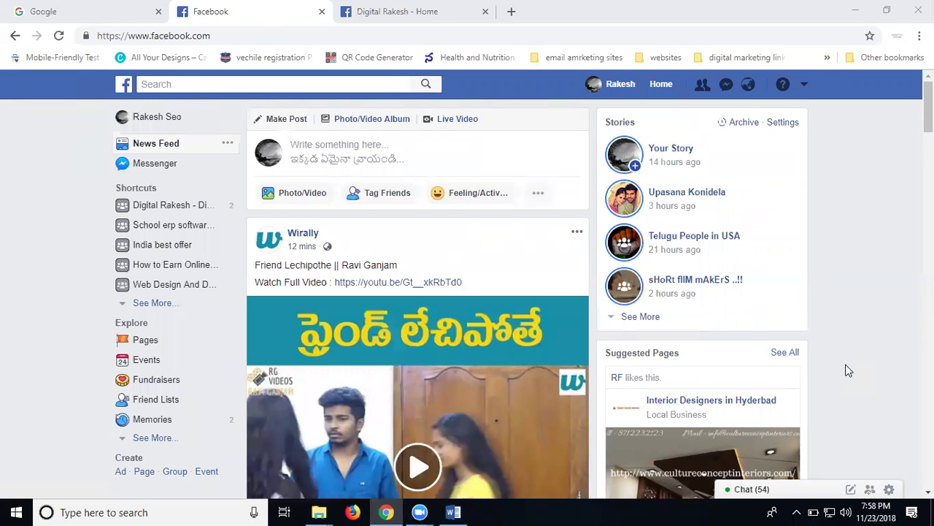
Go to your own profile timeline and scroll through its existing posts.
click(613, 88)
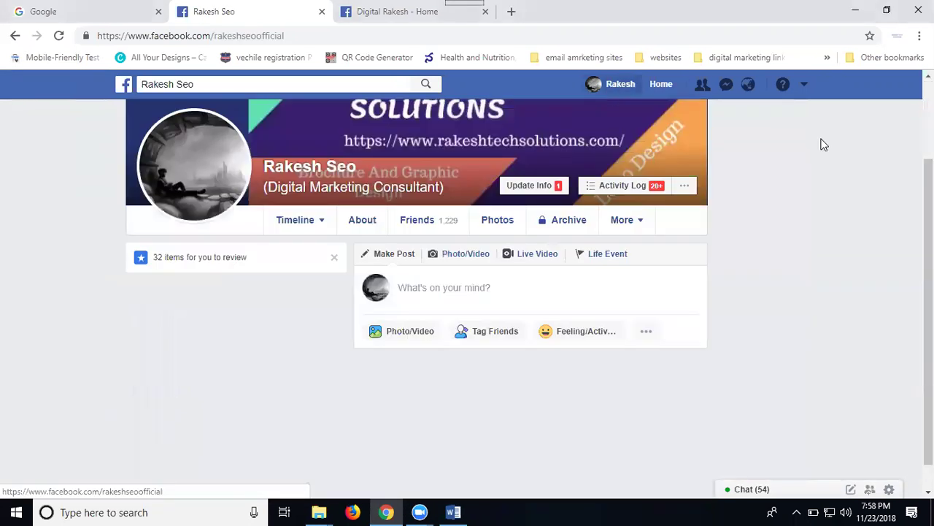
scroll(828, 182, down, 4)
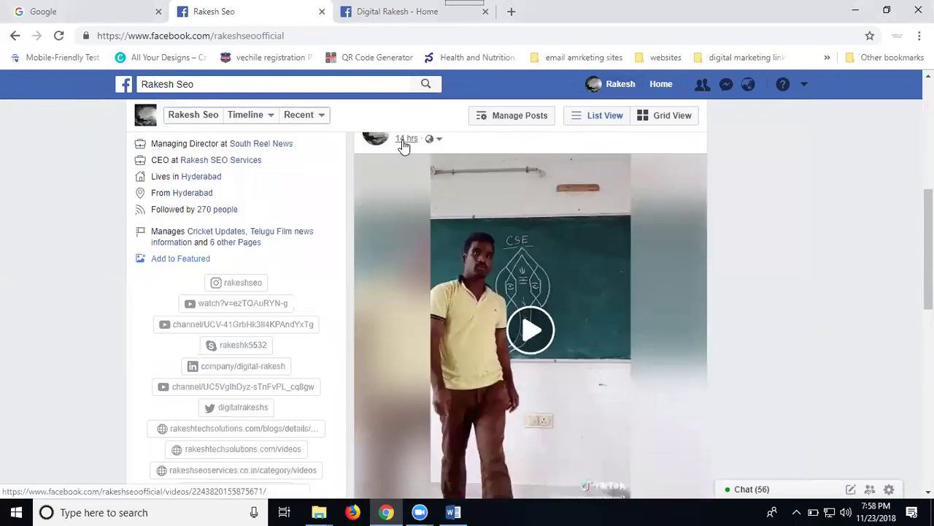
scroll(740, 180, down, 5)
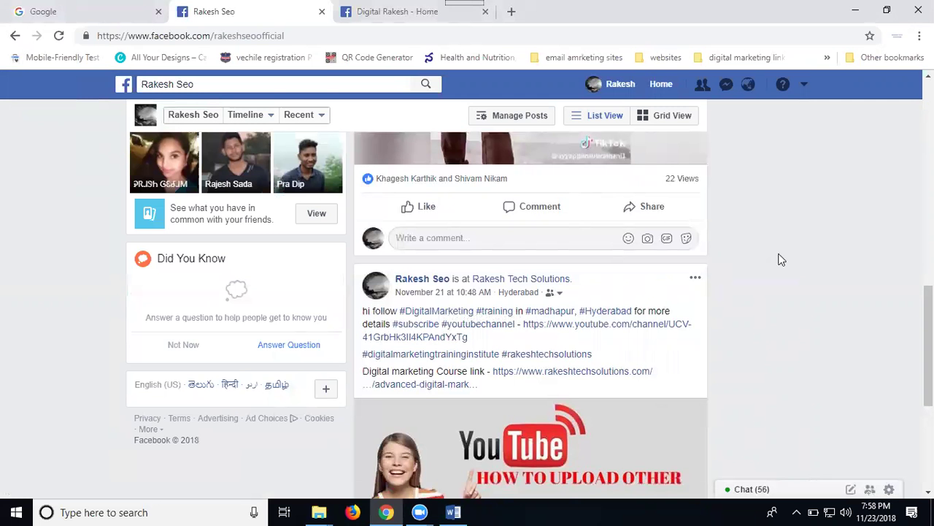
scroll(780, 259, up, 1)
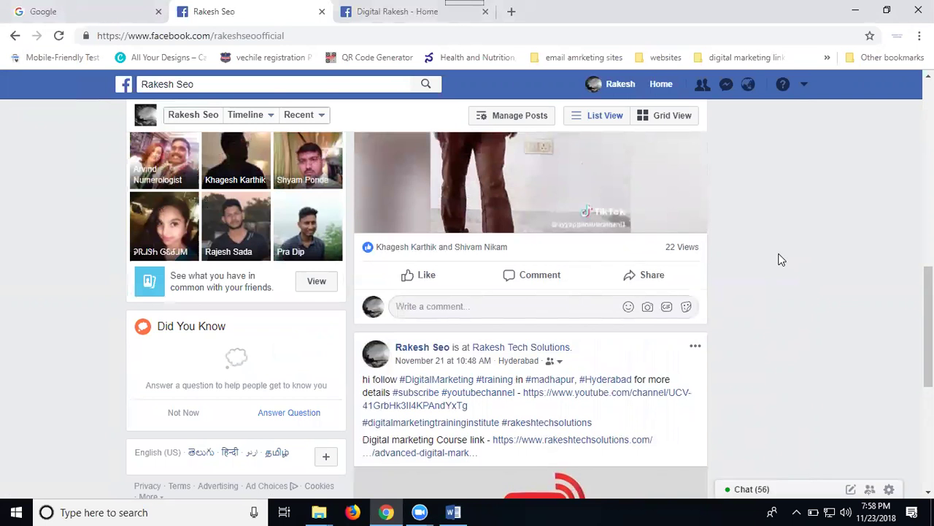
scroll(772, 248, up, 6)
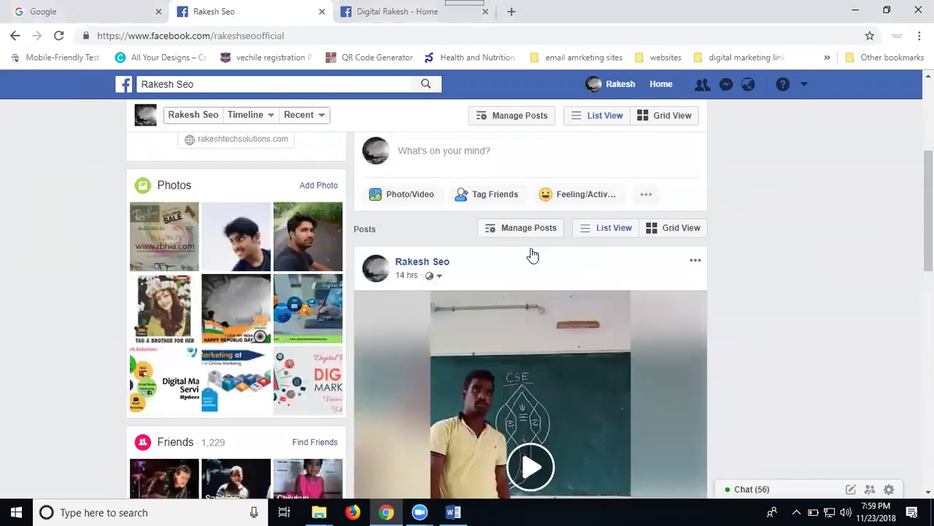
scroll(532, 255, down, 8)
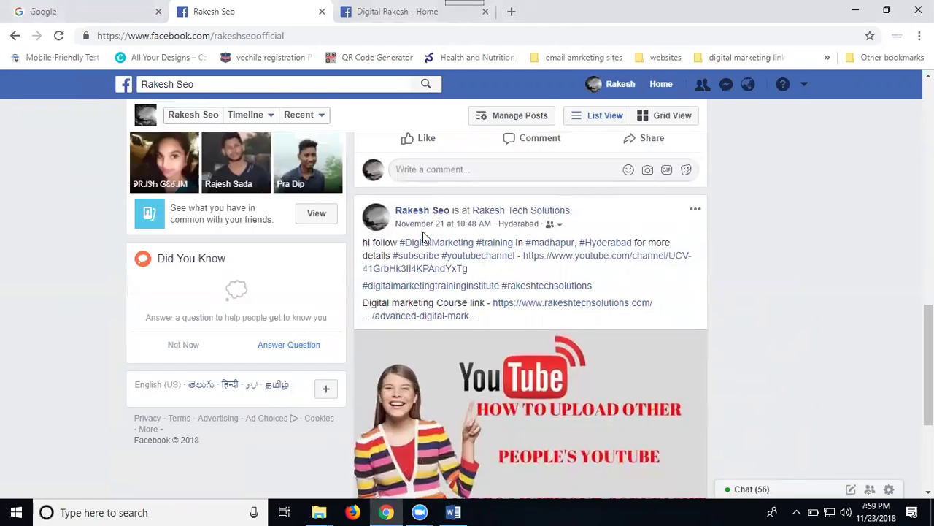
scroll(182, 255, up, 12)
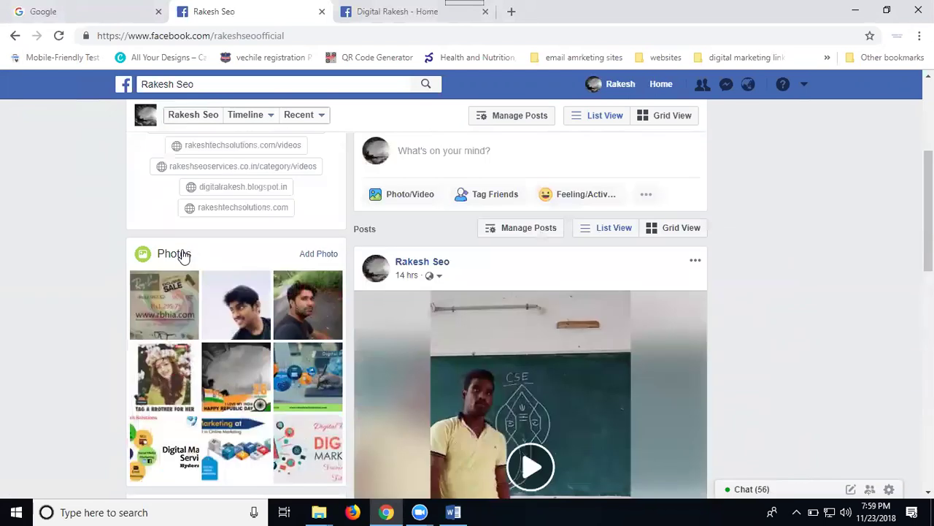
scroll(468, 256, down, 1)
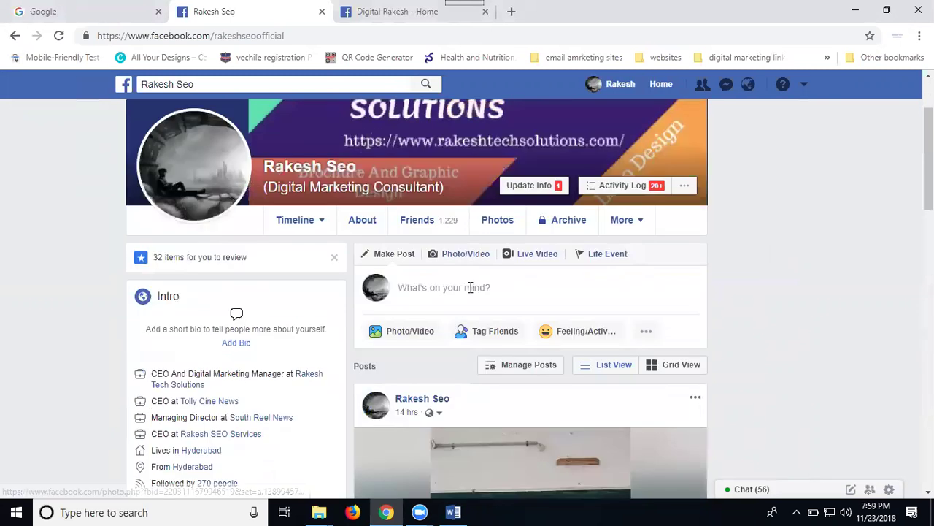
Start a profile post containing the business-page tutorial video title and YouTube link.
click(471, 286)
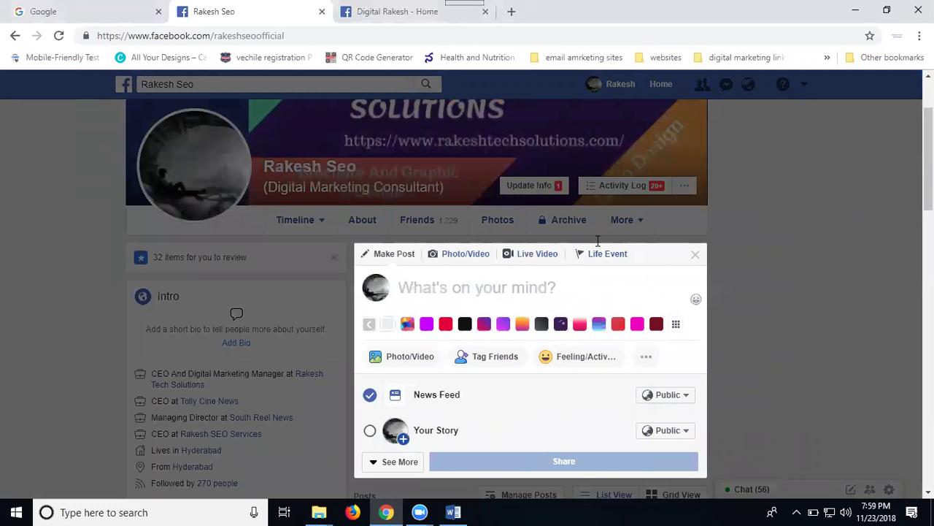
text(How to create facebook business page for your website 2018 https://www.youtube.com/watch?v=NF04jjj_L-s)
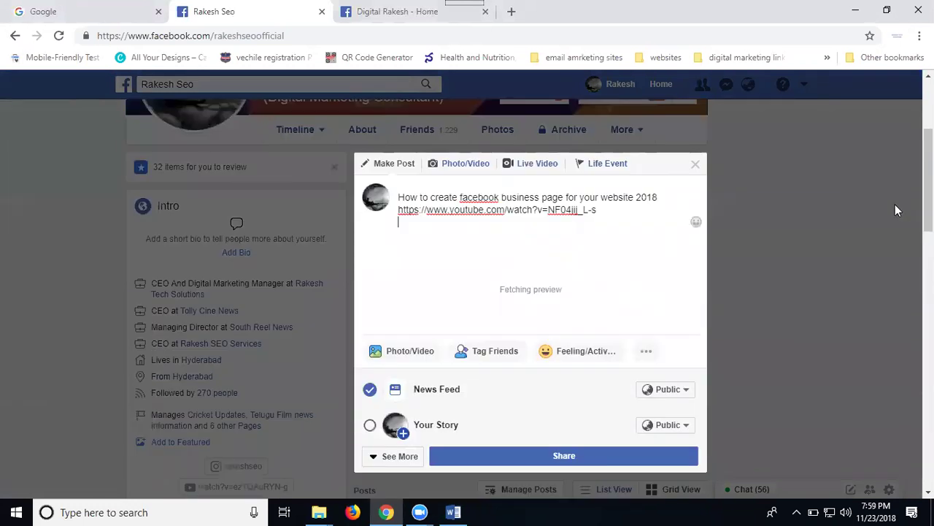
scroll(895, 211, down, 2)
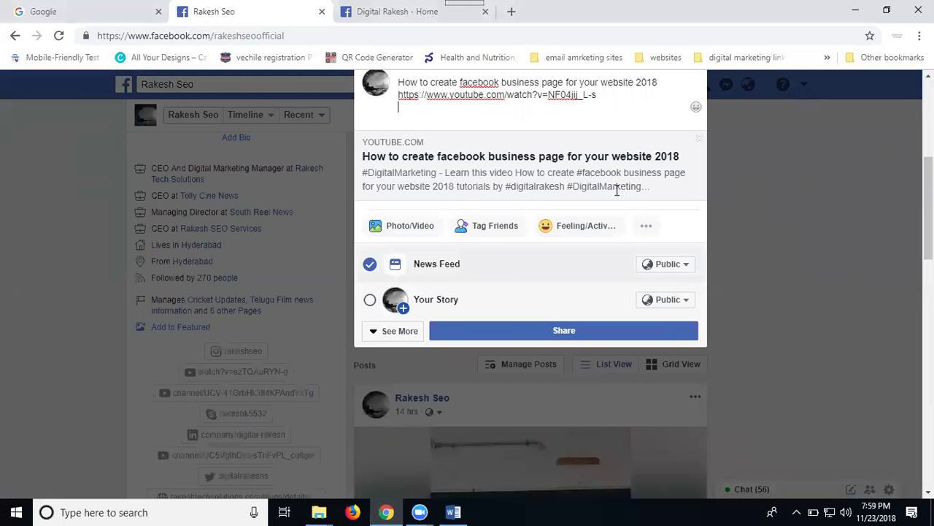
Use Edit Date to backdate the post to November 22, 2018.
click(645, 227)
scroll(558, 286, down, 1)
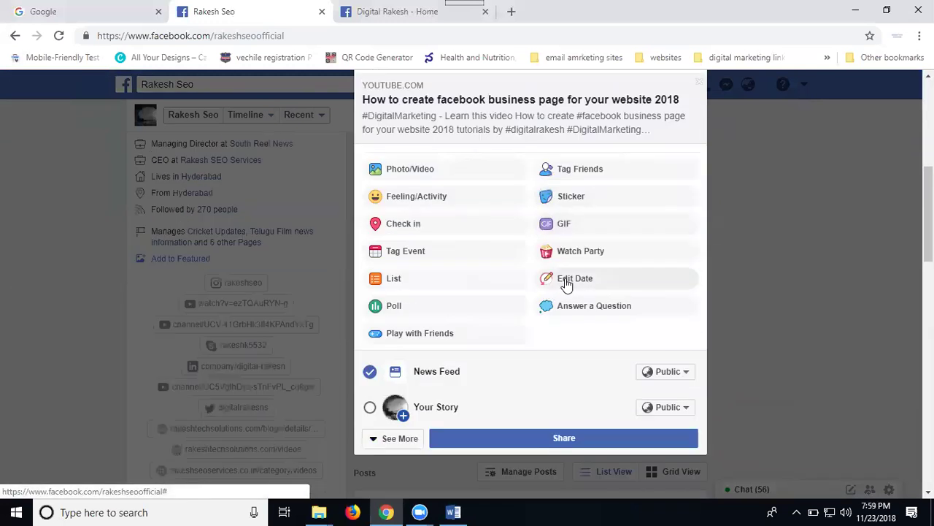
click(567, 283)
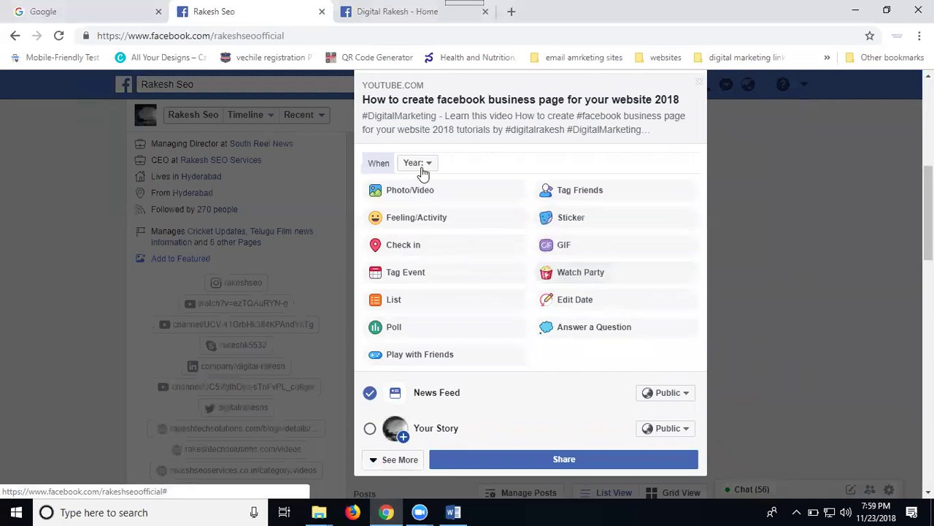
click(422, 167)
click(422, 199)
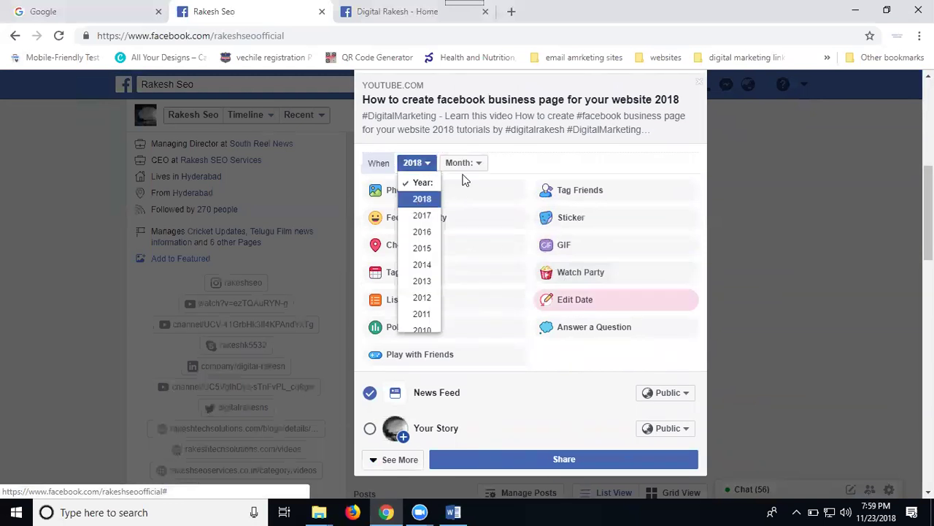
click(463, 167)
scroll(466, 266, down, 3)
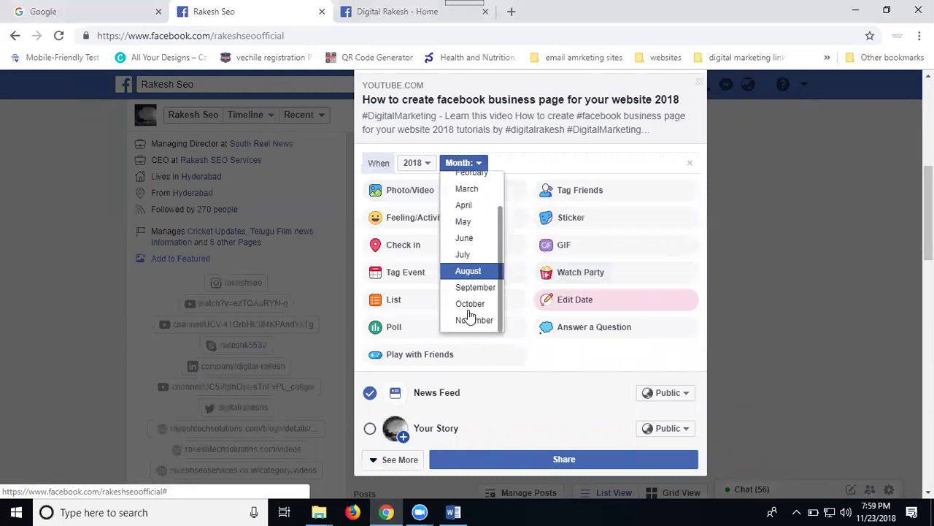
click(471, 319)
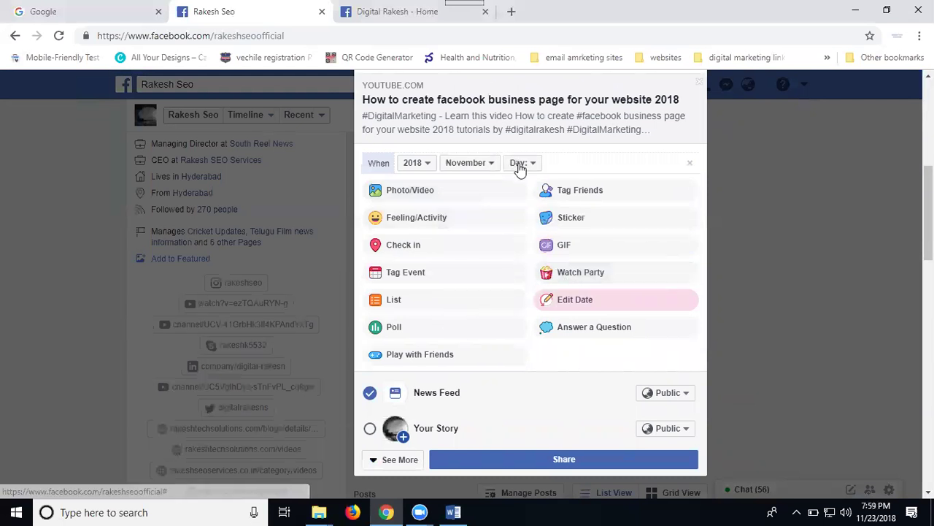
click(521, 164)
scroll(525, 263, down, 3)
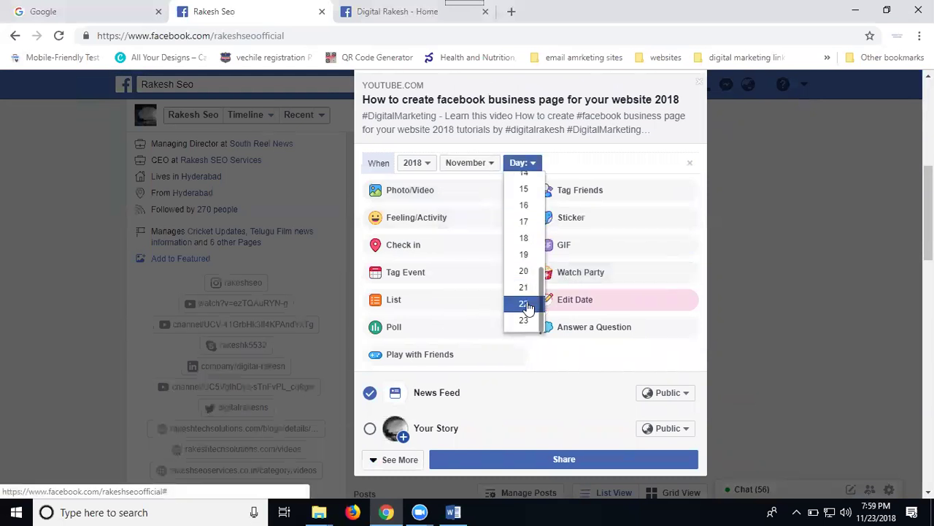
click(525, 299)
Set the backdated post's time to 5:30 PM.
click(547, 166)
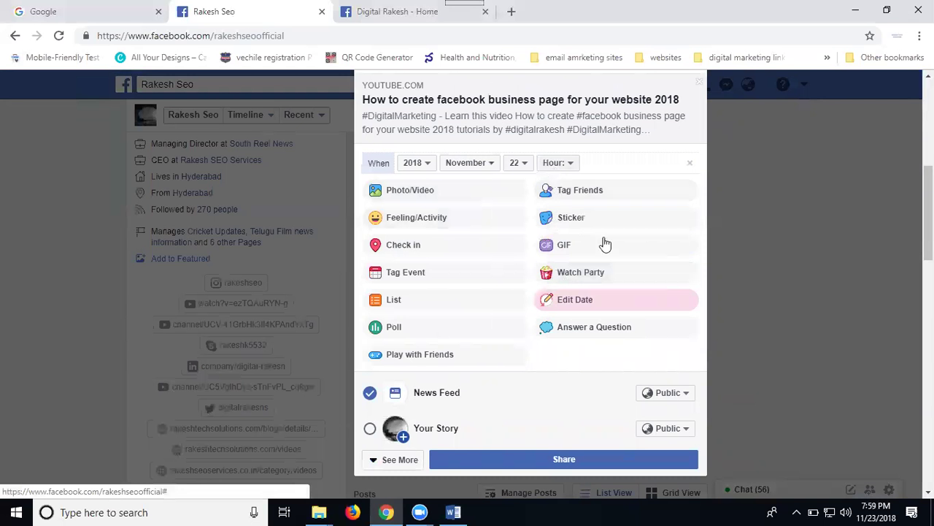
scroll(571, 281, down, 3)
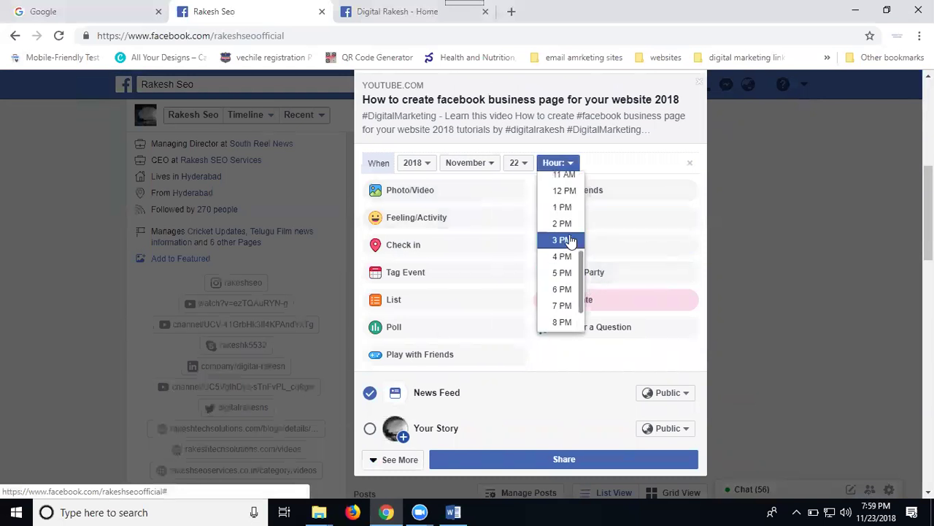
click(562, 272)
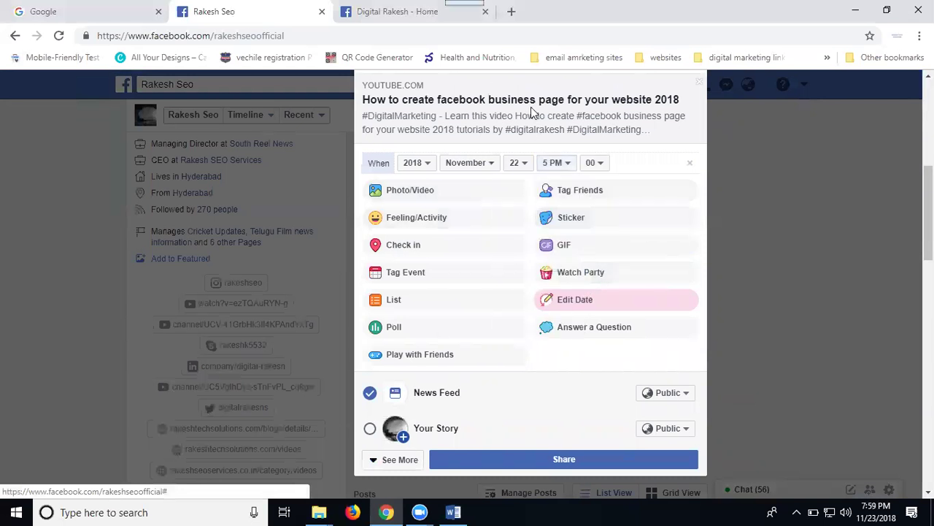
click(592, 163)
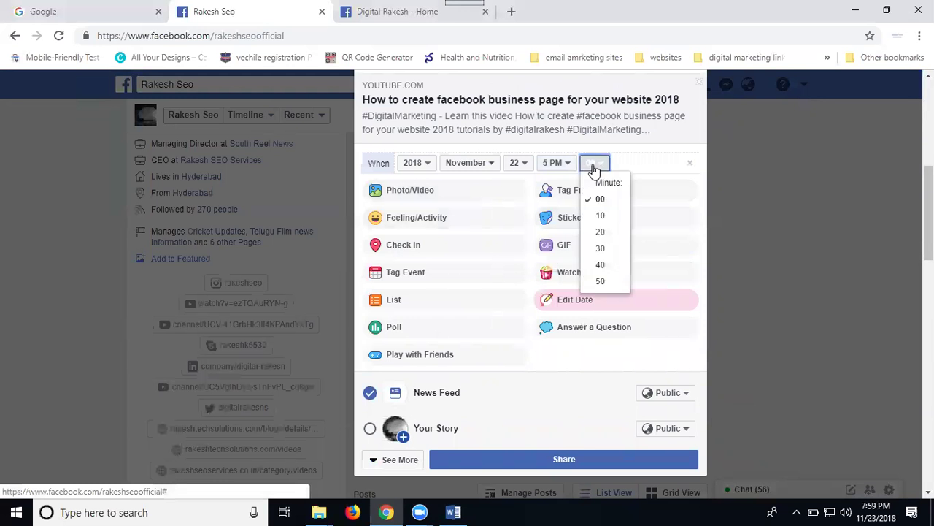
click(609, 248)
scroll(589, 138, down, 3)
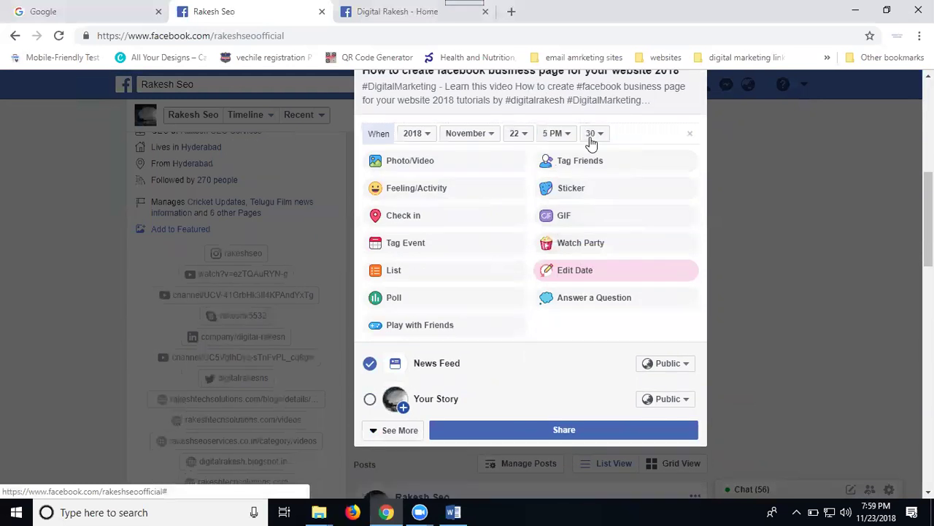
Include Your Story and share the backdated tutorial link post.
click(561, 254)
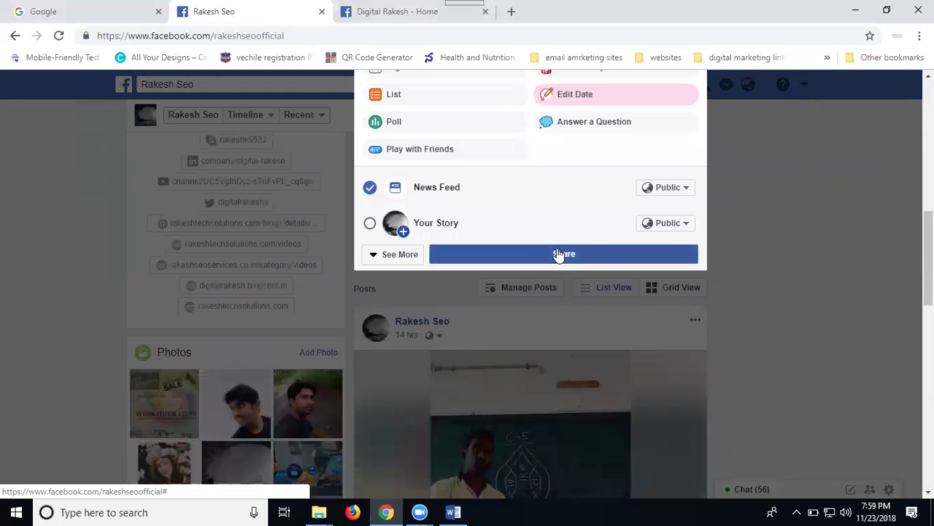
click(368, 223)
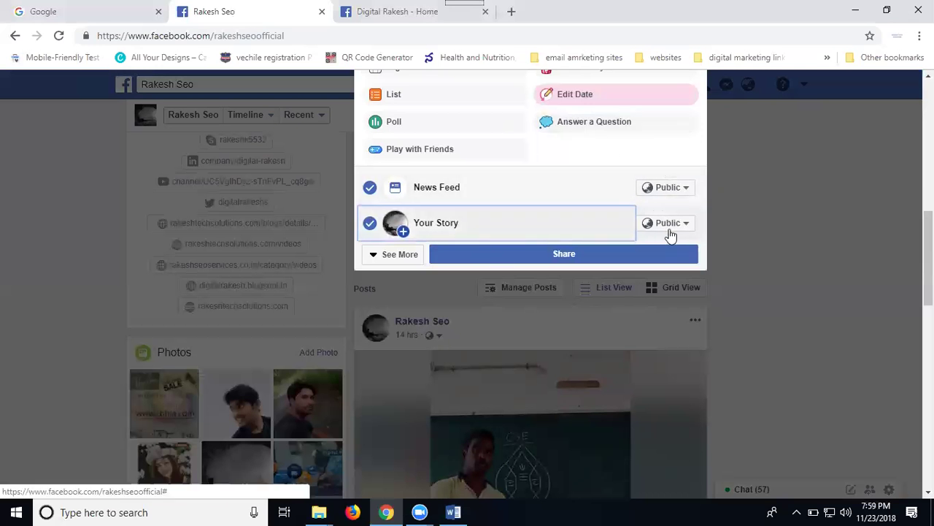
click(570, 256)
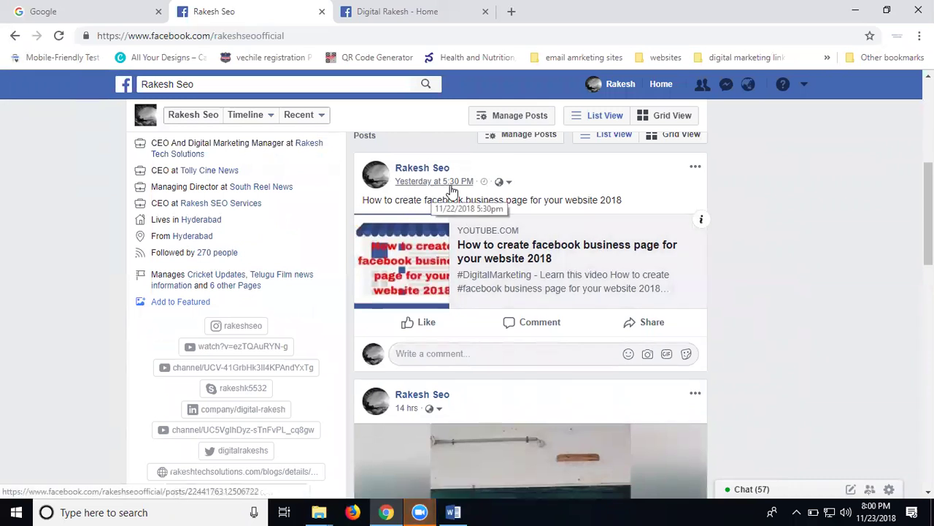
click(59, 35)
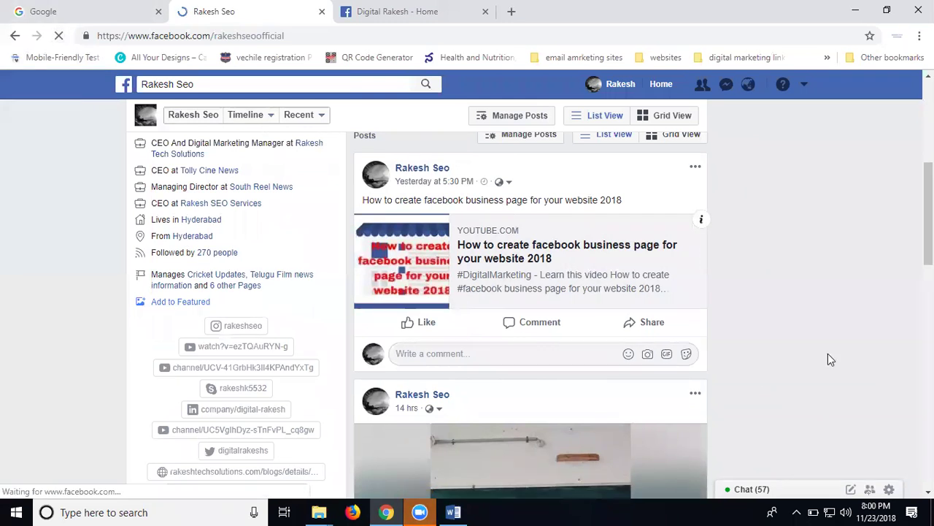
scroll(546, 233, up, 10)
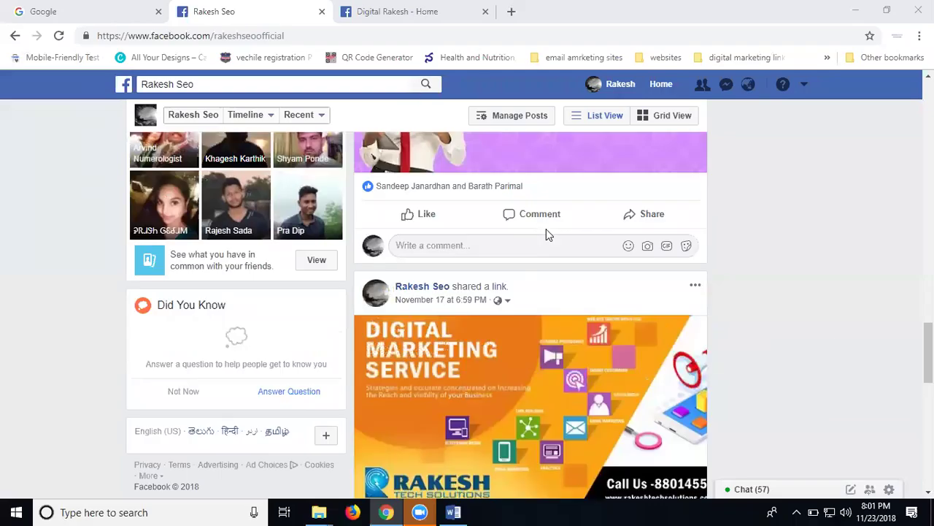
scroll(545, 234, up, 5)
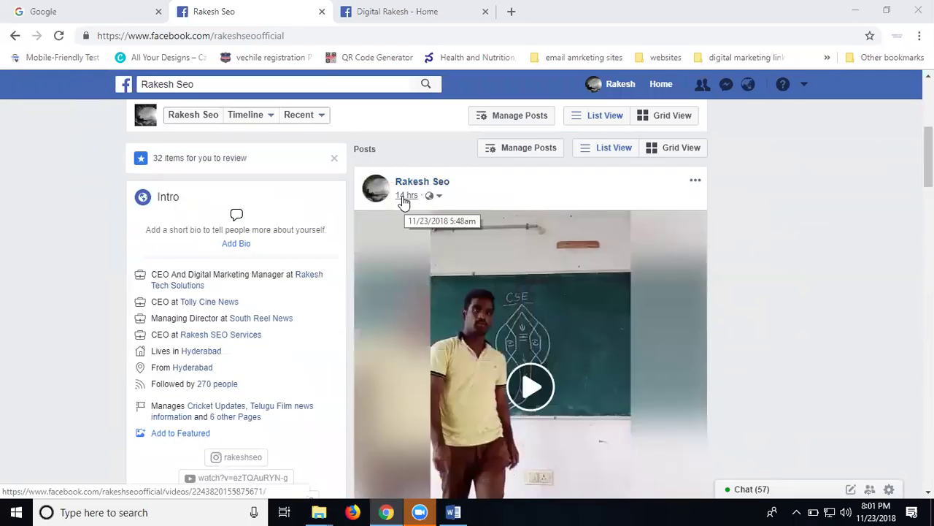
scroll(428, 236, down, 5)
scroll(435, 298, down, 1)
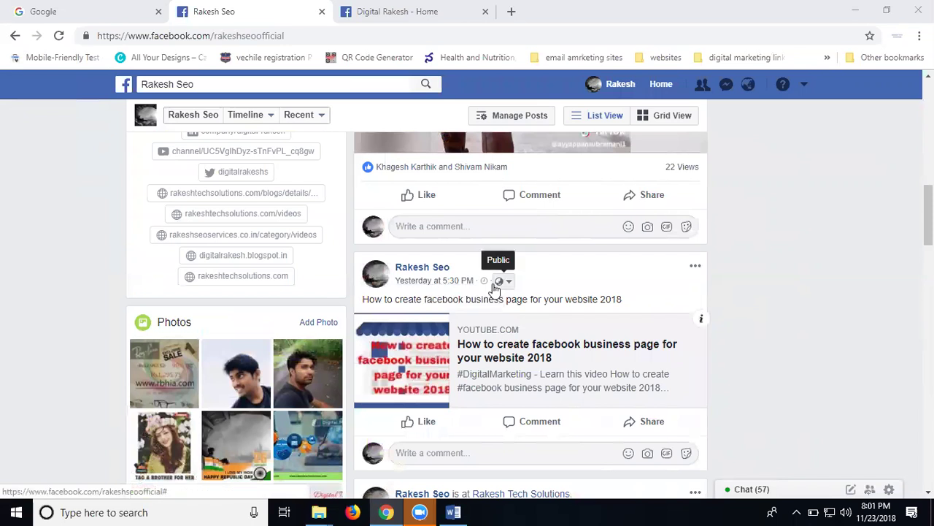
scroll(467, 278, down, 5)
scroll(471, 263, up, 1)
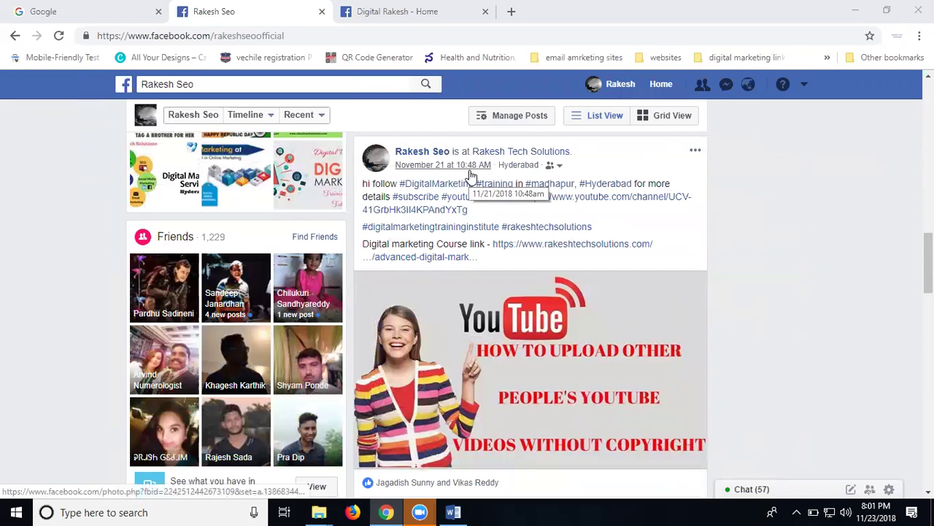
scroll(467, 212, down, 9)
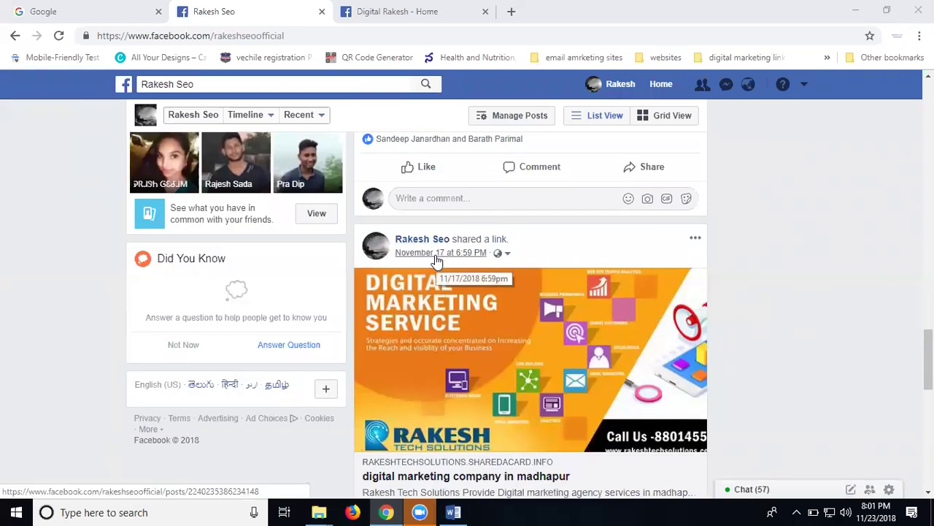
scroll(438, 257, up, 3)
scroll(436, 261, up, 4)
scroll(428, 254, up, 4)
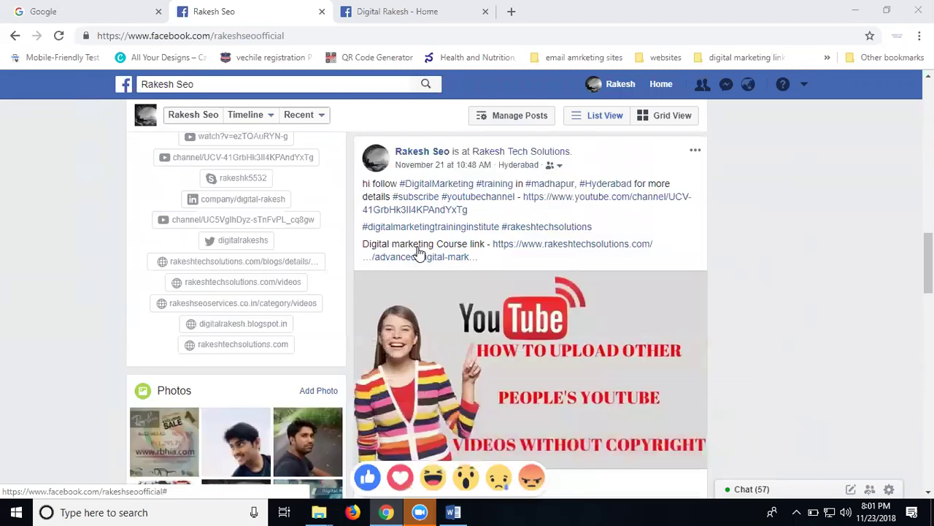
scroll(420, 251, down, 4)
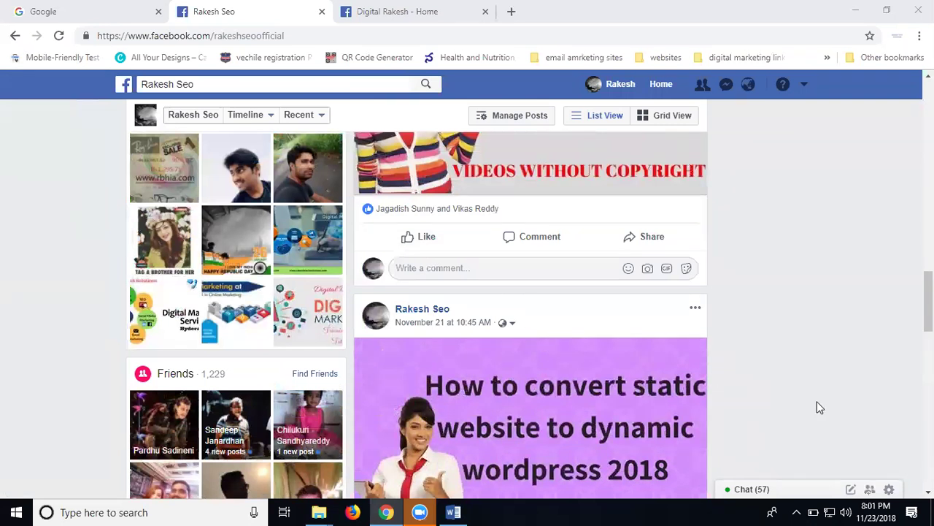
scroll(403, 265, up, 10)
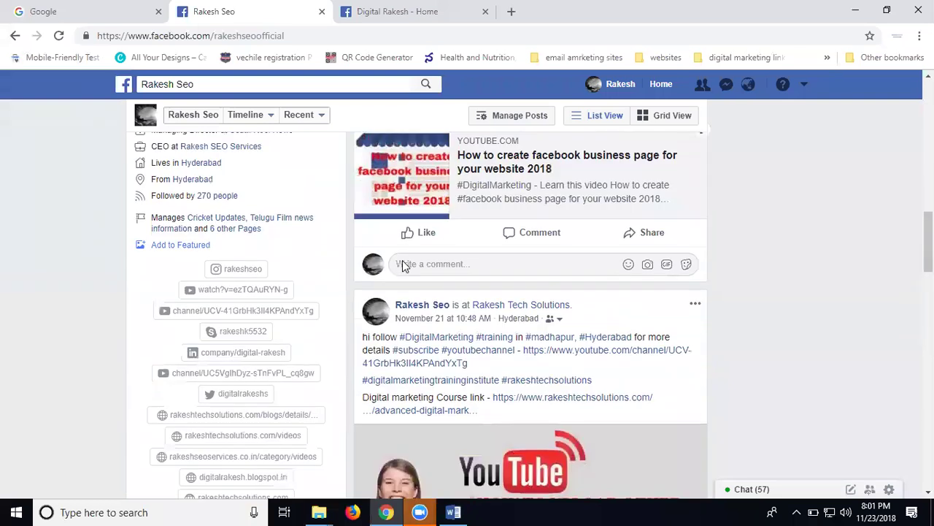
scroll(403, 267, up, 5)
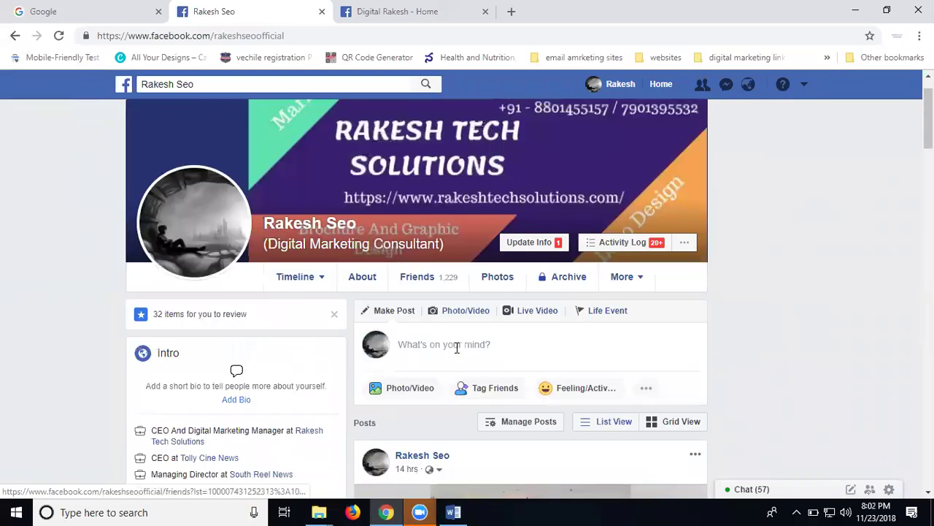
Start a new post with the community-views video title and YouTube link pasted in.
click(456, 347)
text(How to get youtube videos views using youtube community 2018 https://www.youtube.com/watch?v=NS8soVDb48c)
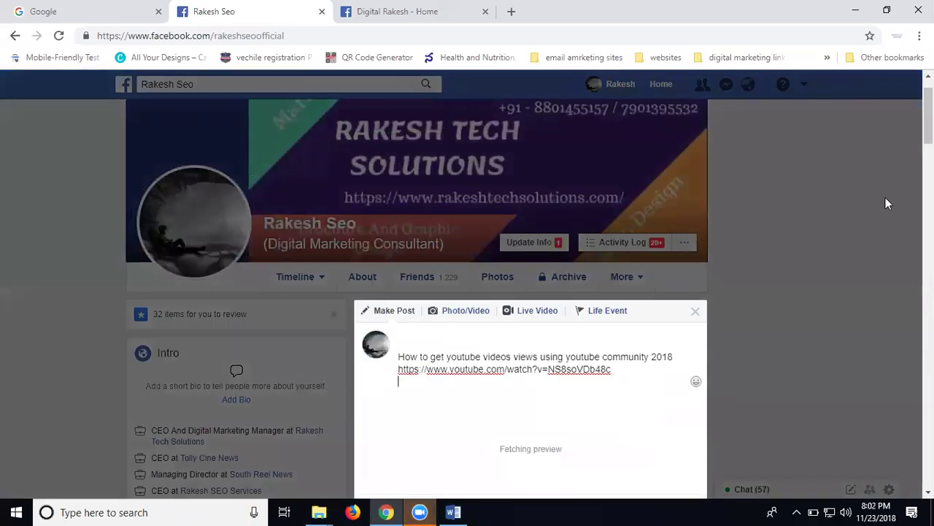
scroll(868, 208, down, 4)
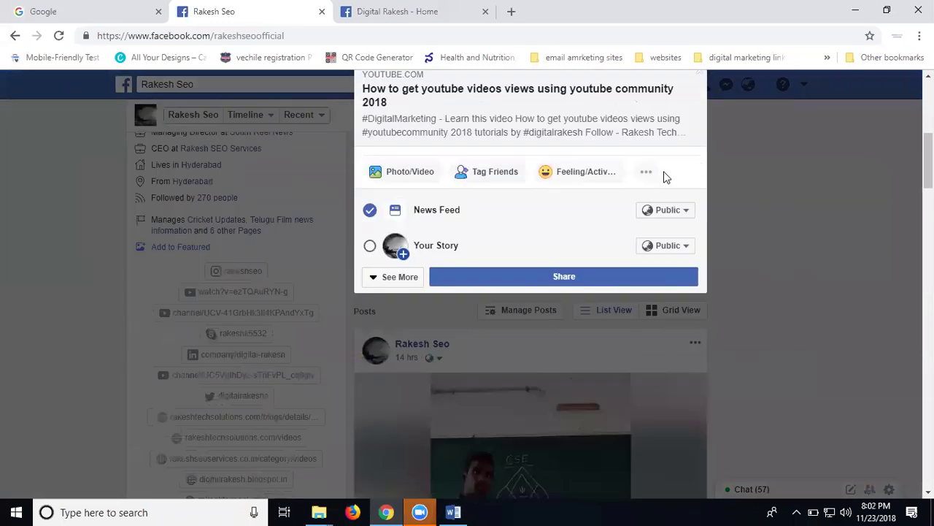
Use Edit Date to backdate the post to November 20, 2018.
click(648, 173)
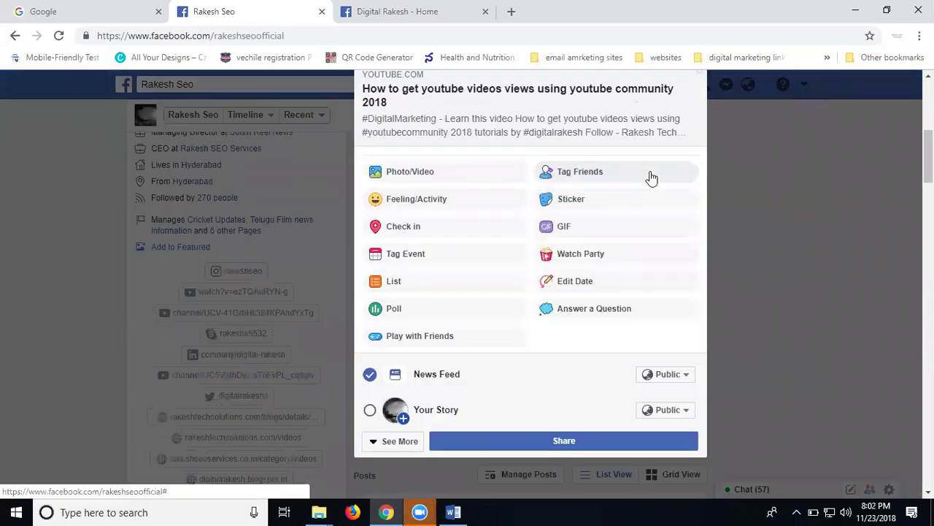
click(562, 281)
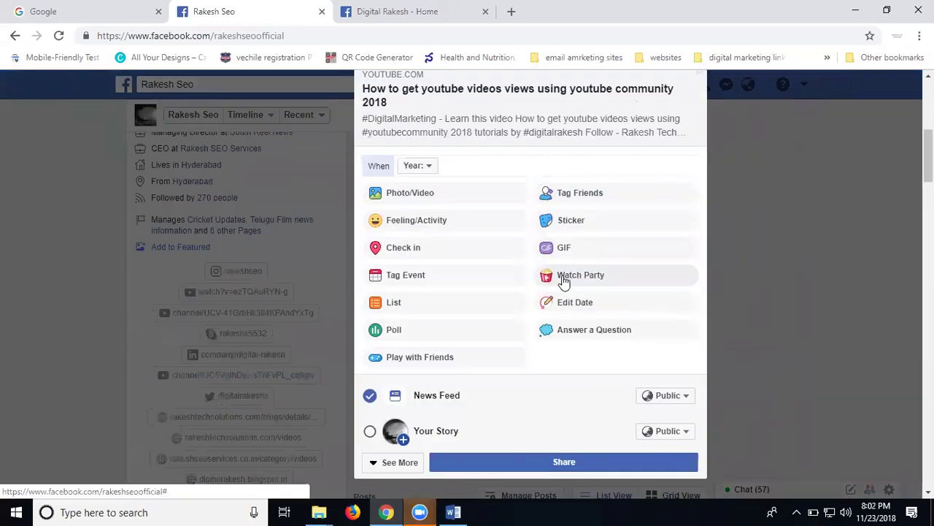
click(428, 168)
click(426, 200)
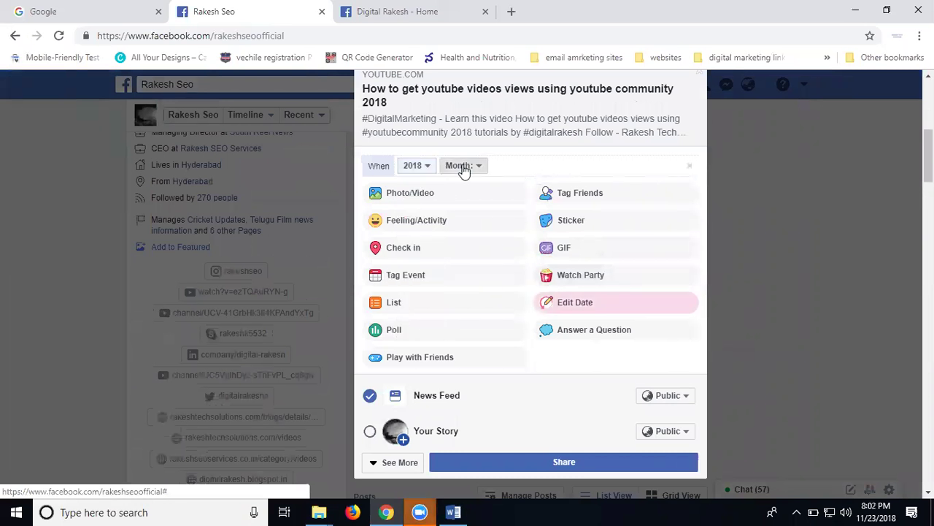
click(463, 168)
scroll(476, 298, down, 1)
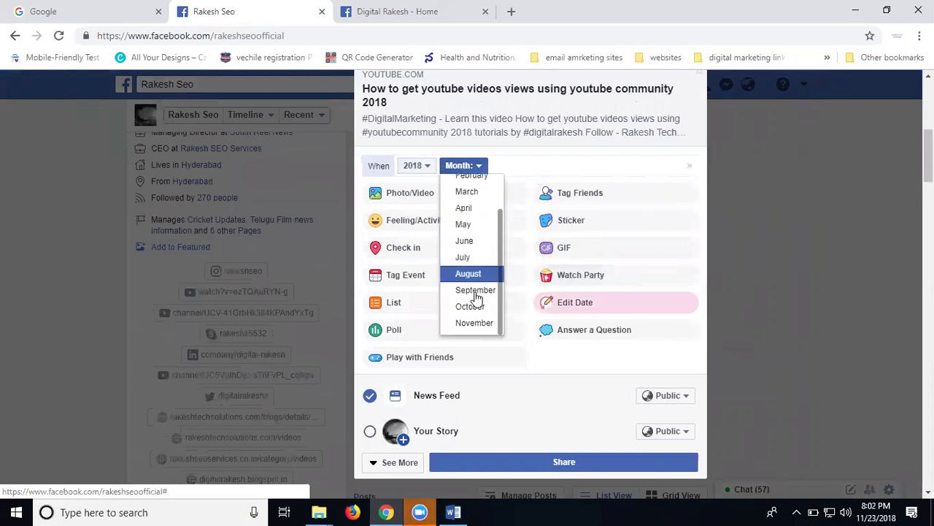
click(474, 323)
click(520, 167)
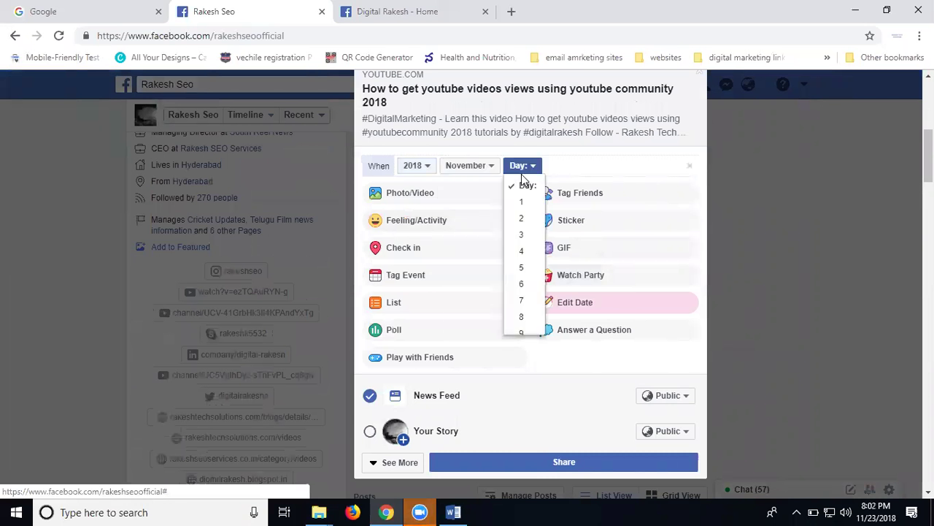
scroll(521, 240, down, 3)
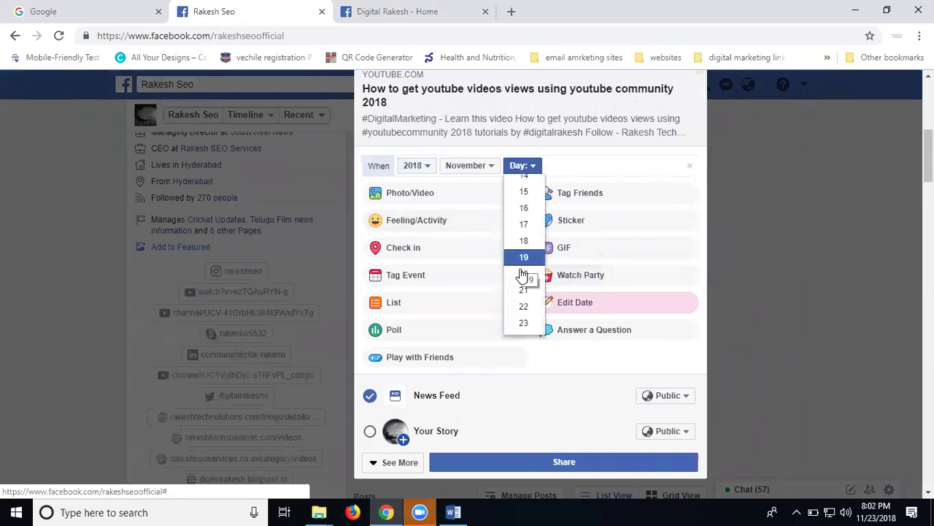
click(523, 275)
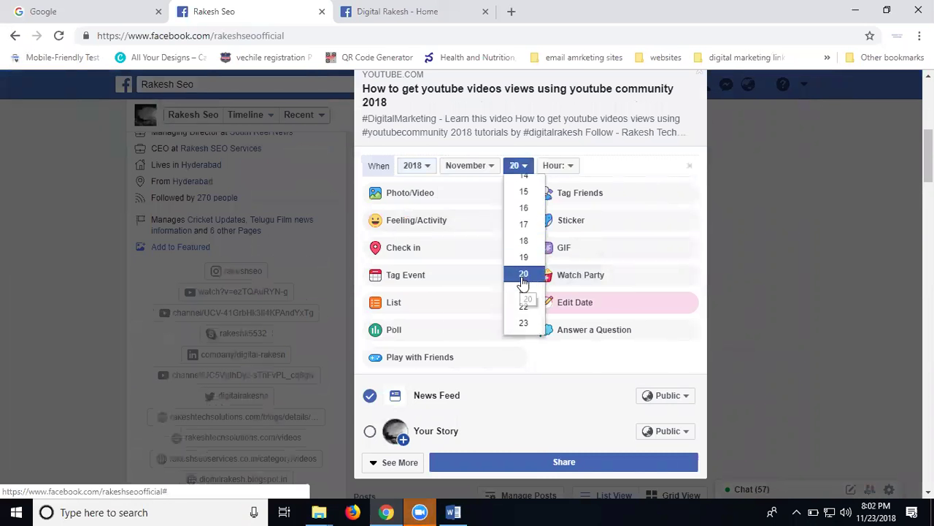
Set the time to 6:30 PM, include Your Story, and share the post.
click(567, 168)
scroll(559, 284, down, 3)
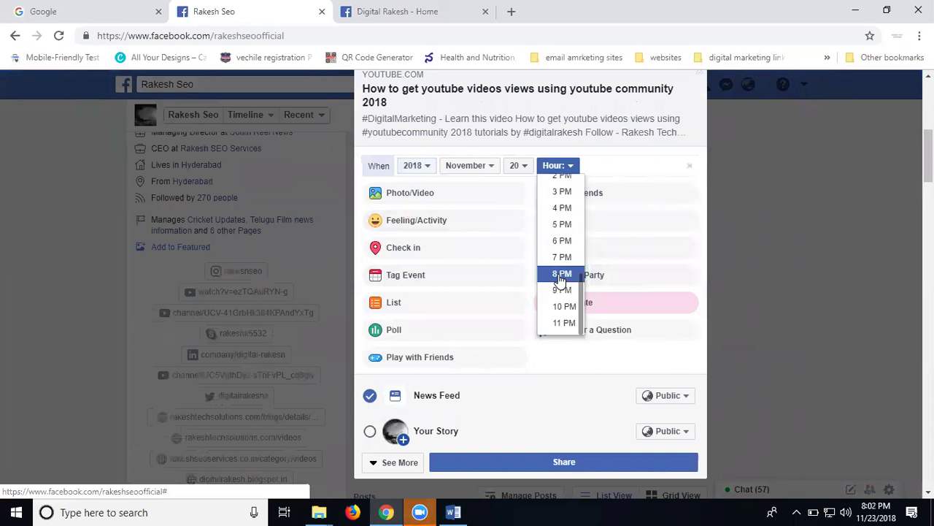
scroll(560, 284, down, 2)
scroll(559, 152, down, 1)
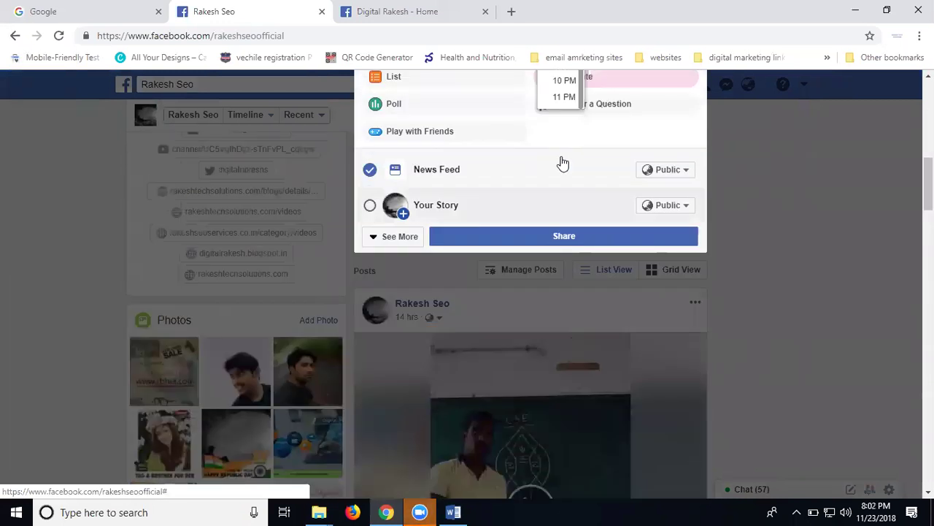
scroll(559, 163, up, 2)
click(562, 179)
click(593, 97)
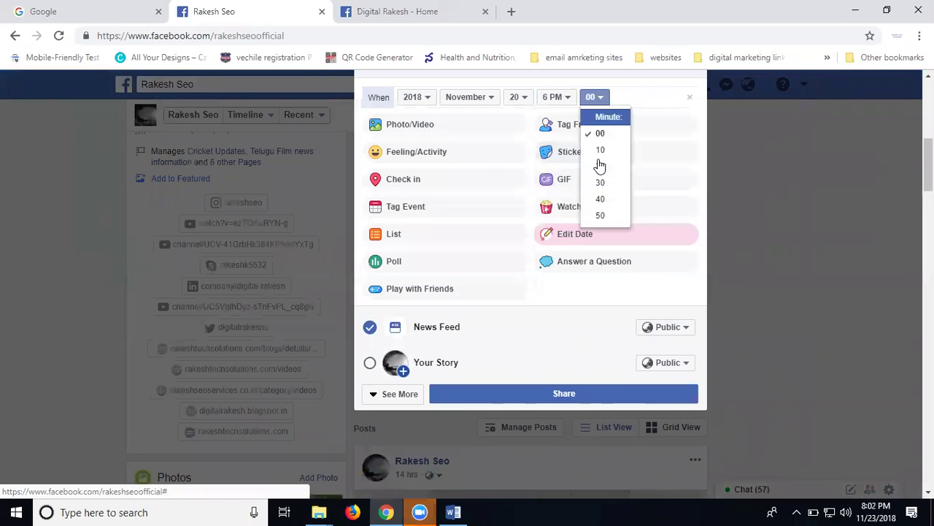
click(599, 181)
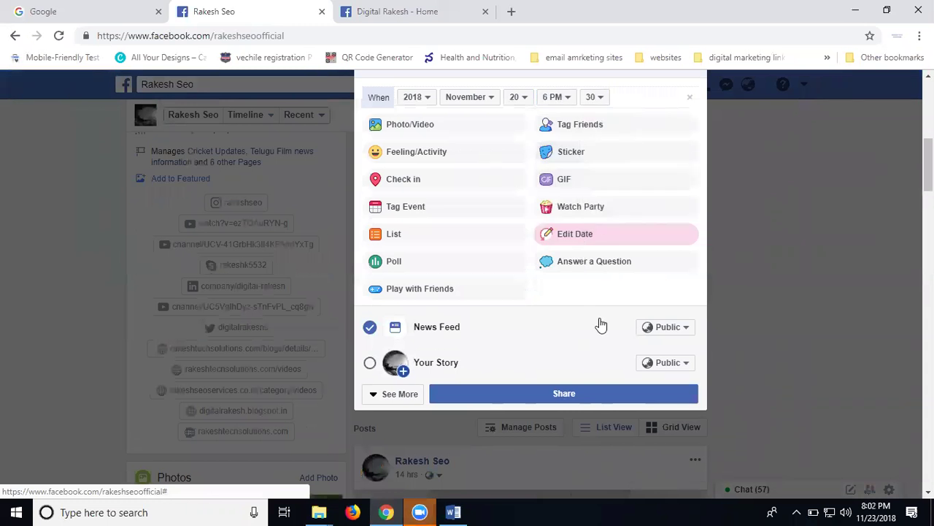
click(370, 364)
click(518, 394)
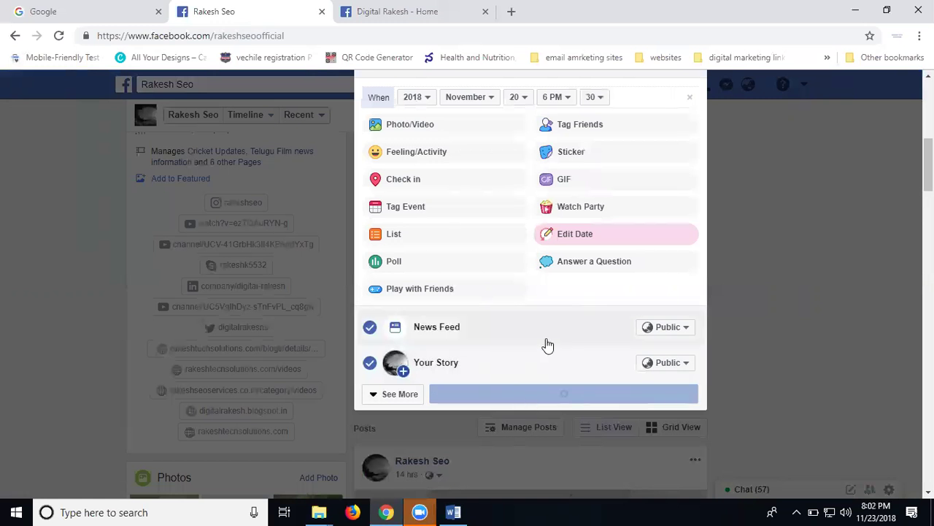
Find the new community-views post on the profile timeline.
scroll(547, 345, down, 8)
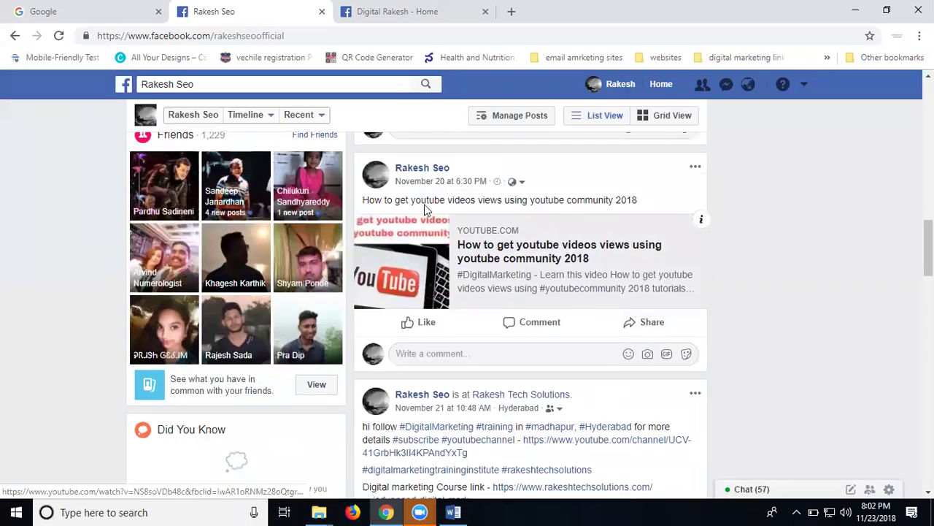
scroll(467, 256, up, 4)
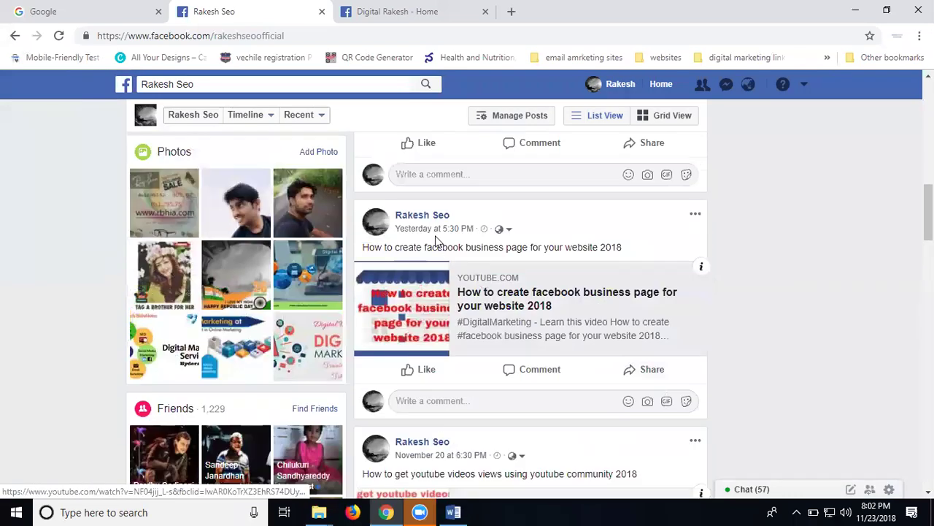
scroll(438, 233, down, 6)
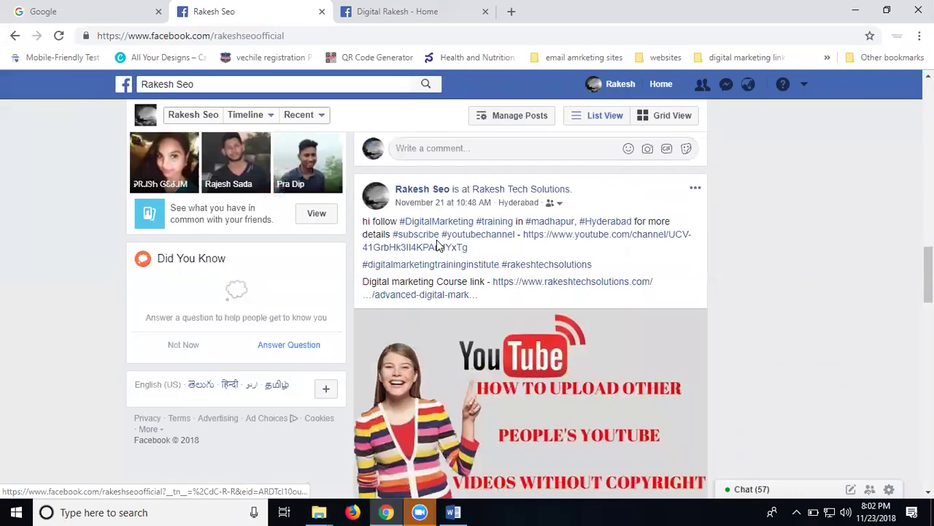
Reload the profile to confirm the November 20, 6:30 PM date, then go to News Feed.
click(59, 38)
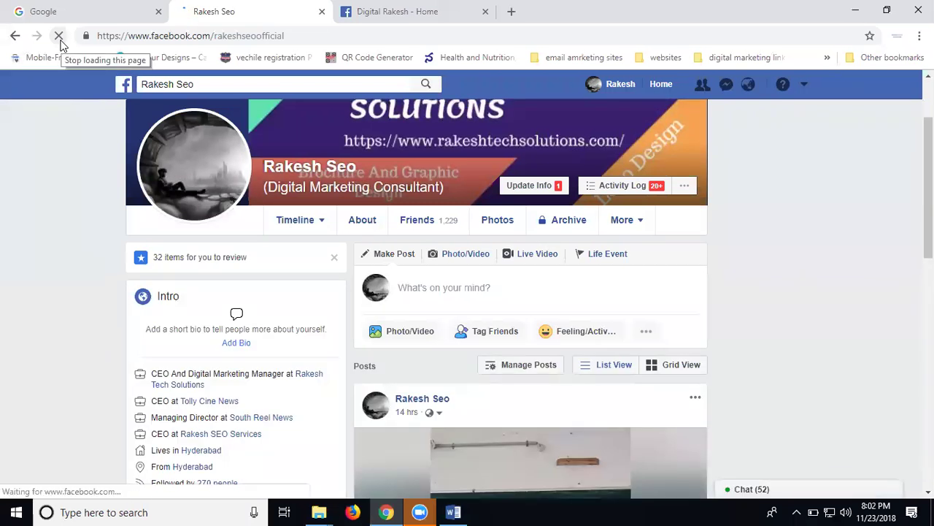
scroll(352, 167, down, 4)
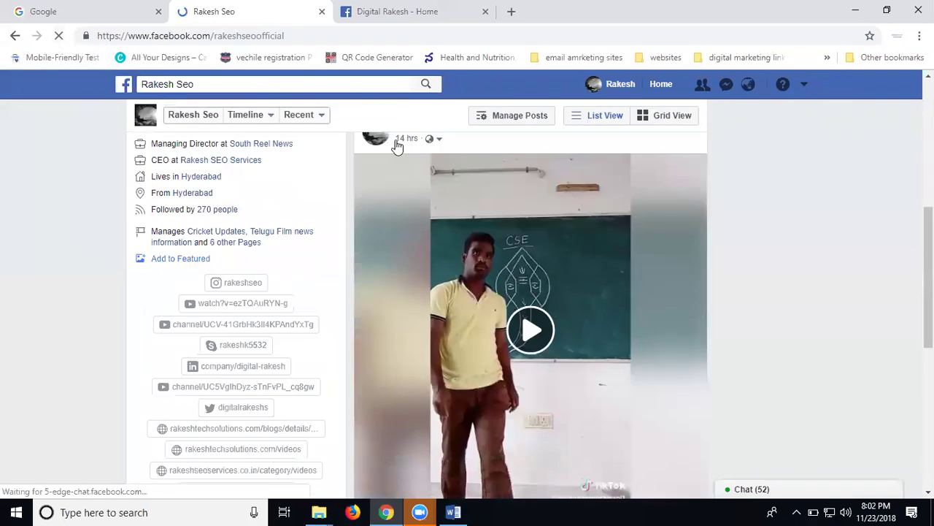
scroll(396, 146, down, 1)
scroll(383, 170, down, 5)
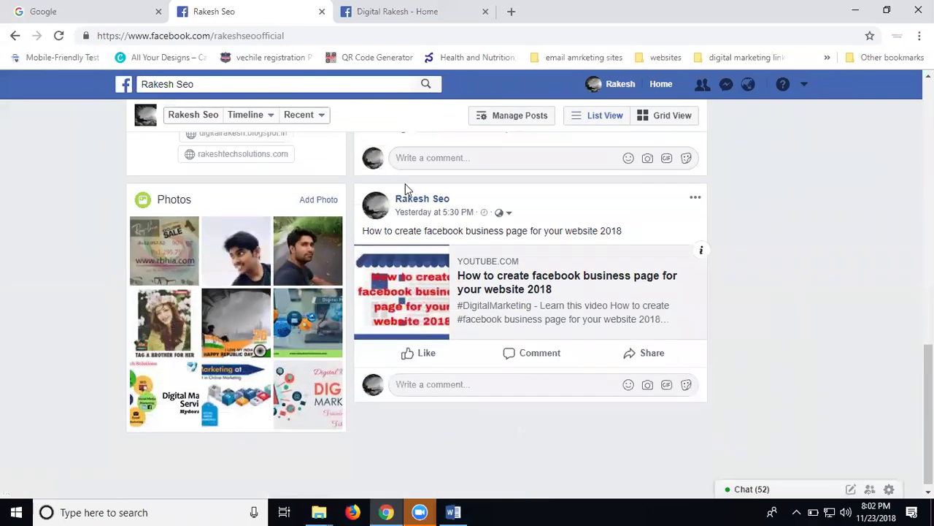
scroll(420, 219, down, 4)
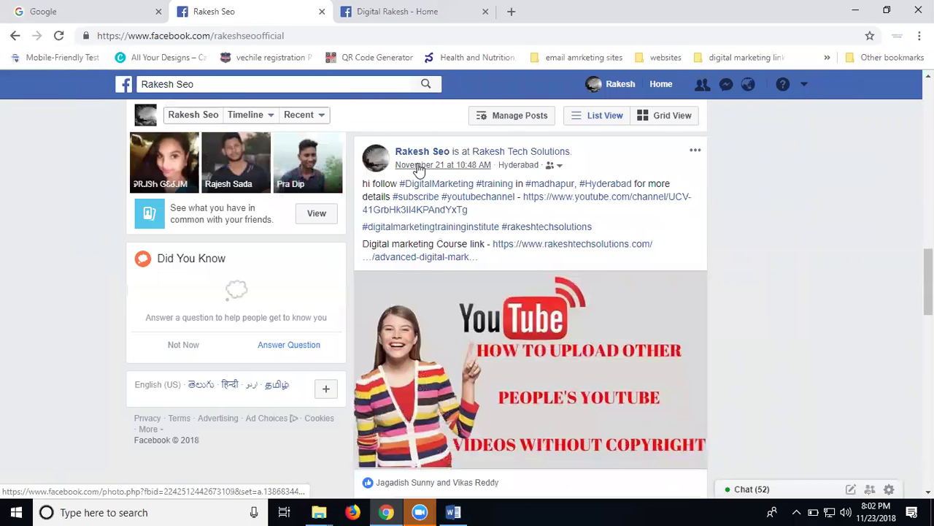
scroll(422, 179, down, 5)
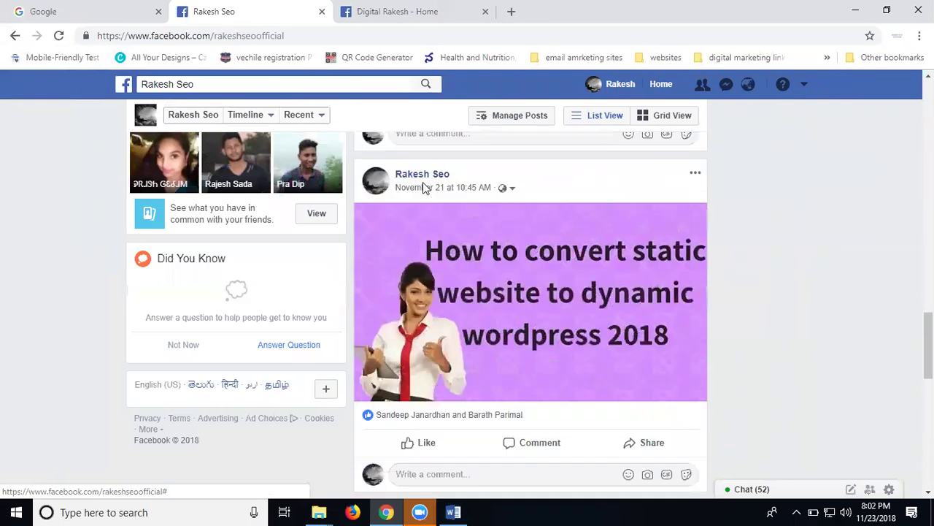
scroll(421, 187, down, 5)
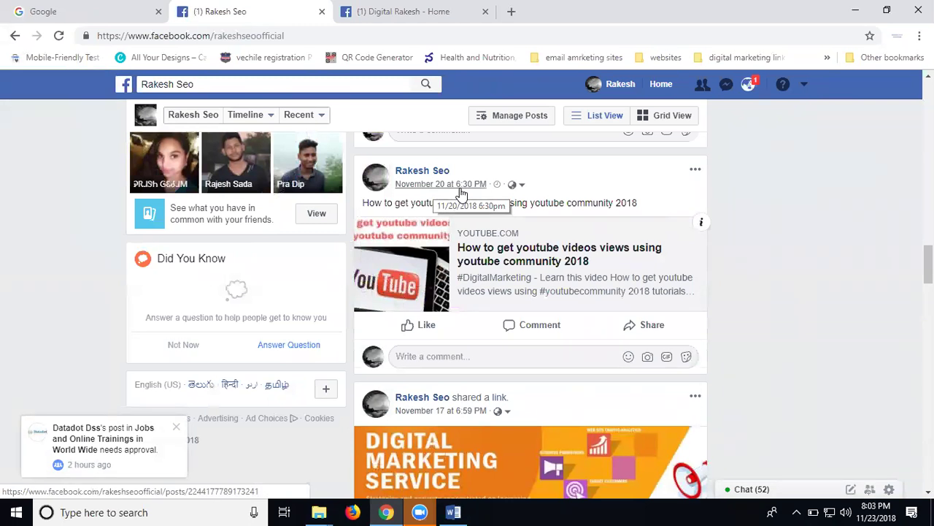
click(665, 85)
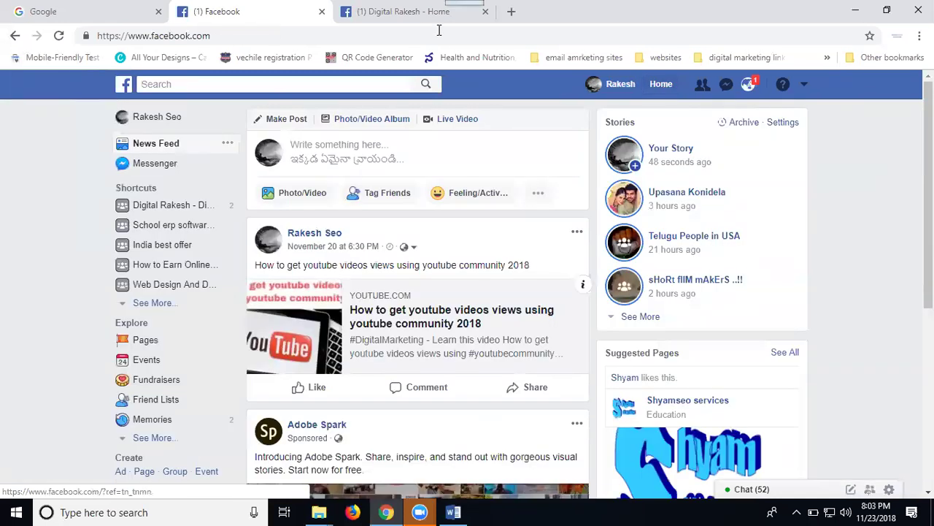
On the Digital Rakesh Page, draft a post with the community-views video title and YouTube link.
click(406, 13)
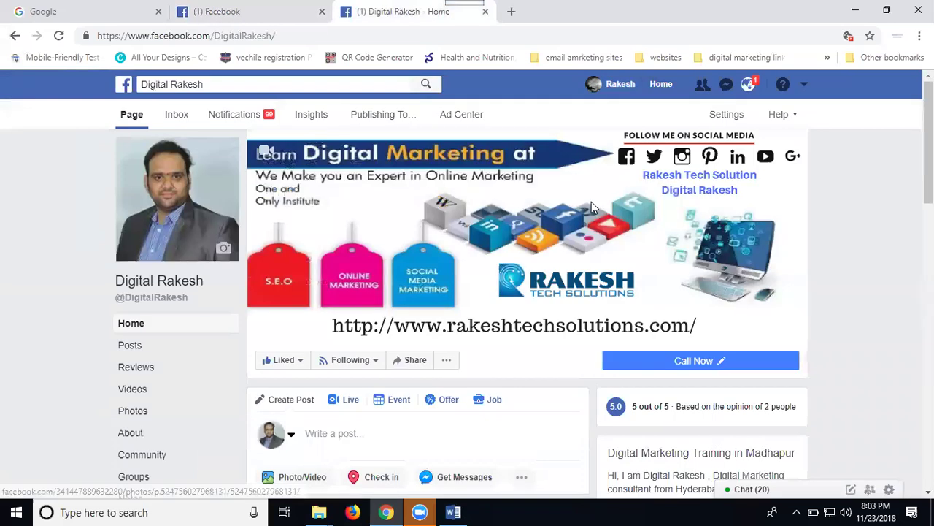
scroll(592, 208, down, 2)
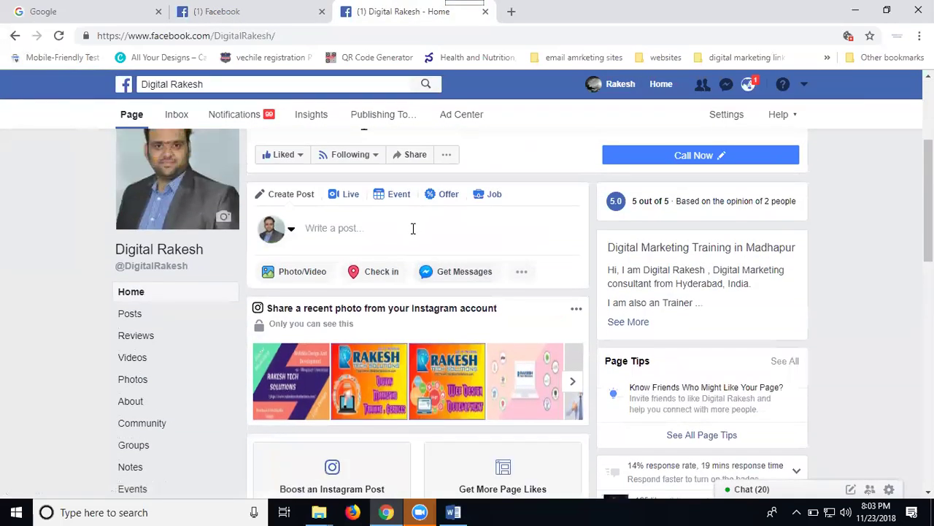
click(413, 229)
text(How to get youtube videos views using youtube community 2018 https://www.youtube.com/watch?v=NS8soVDb48c)
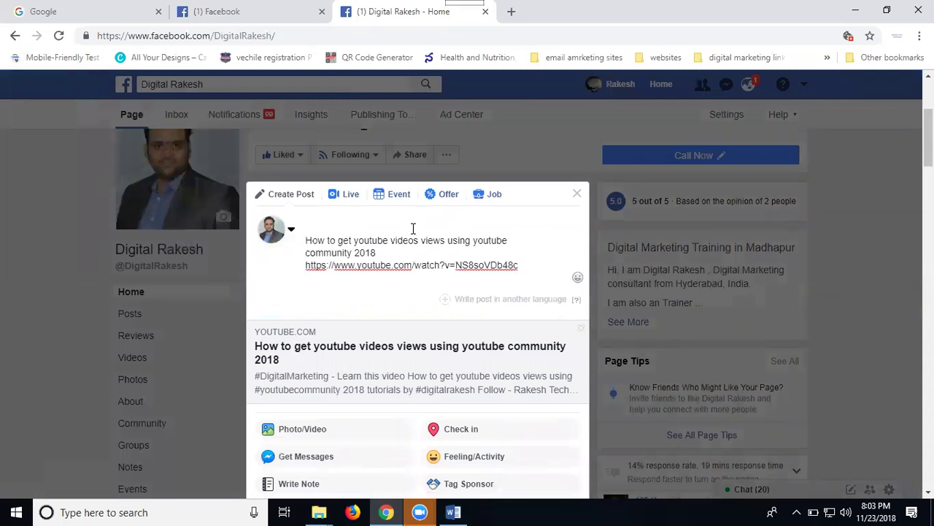
scroll(577, 187, down, 5)
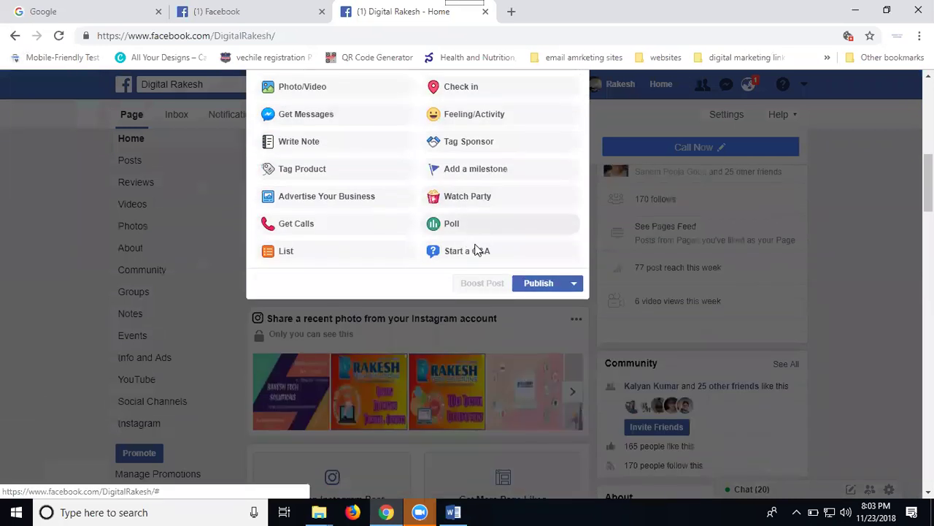
click(579, 288)
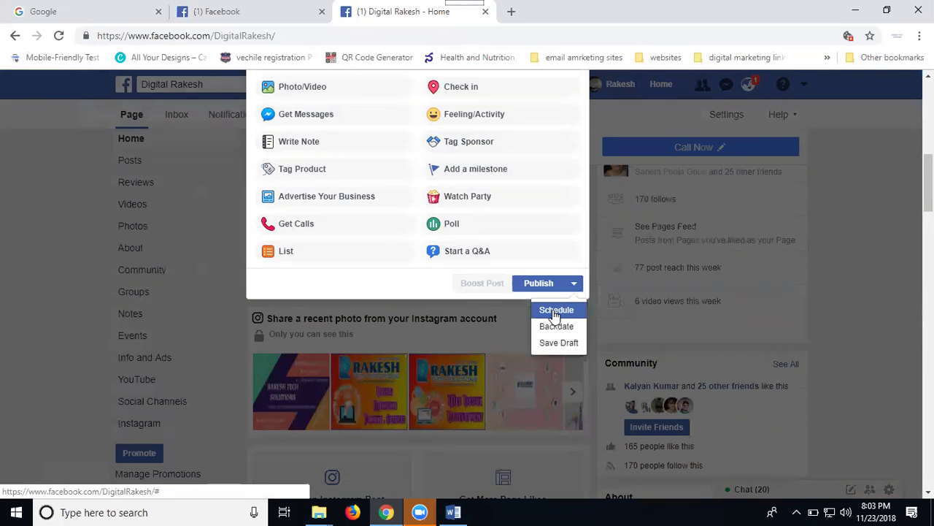
click(564, 332)
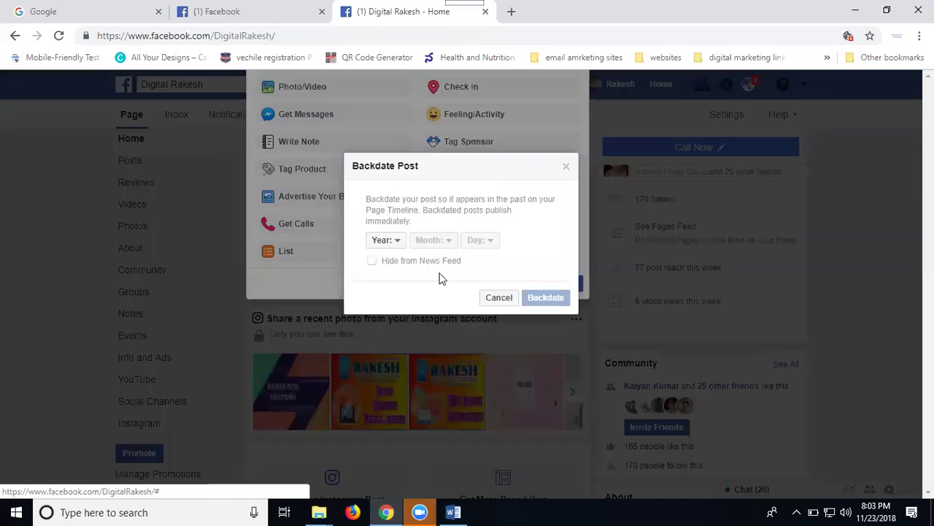
click(387, 243)
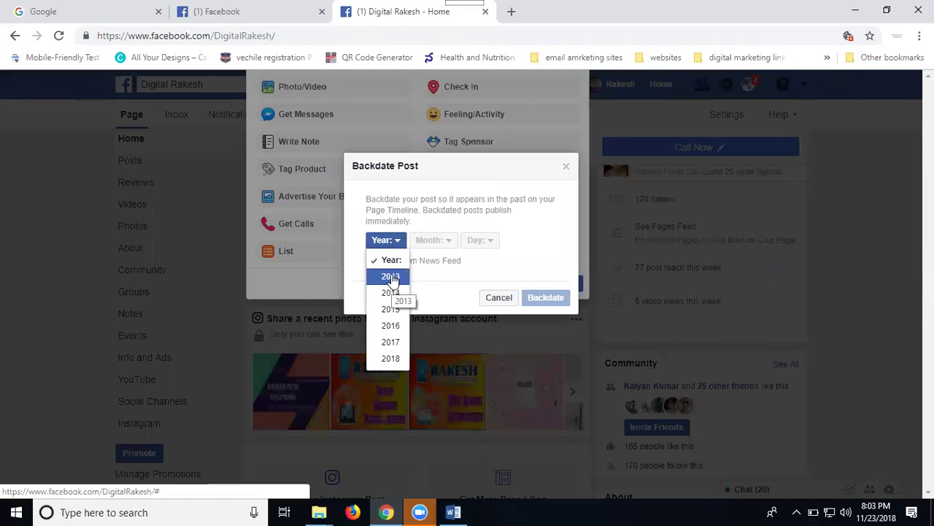
click(391, 276)
click(429, 241)
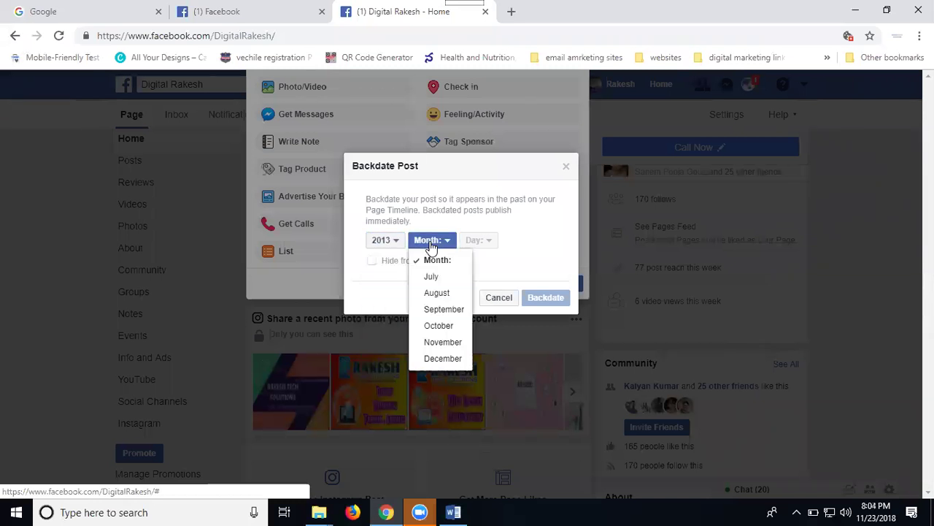
click(431, 277)
click(482, 249)
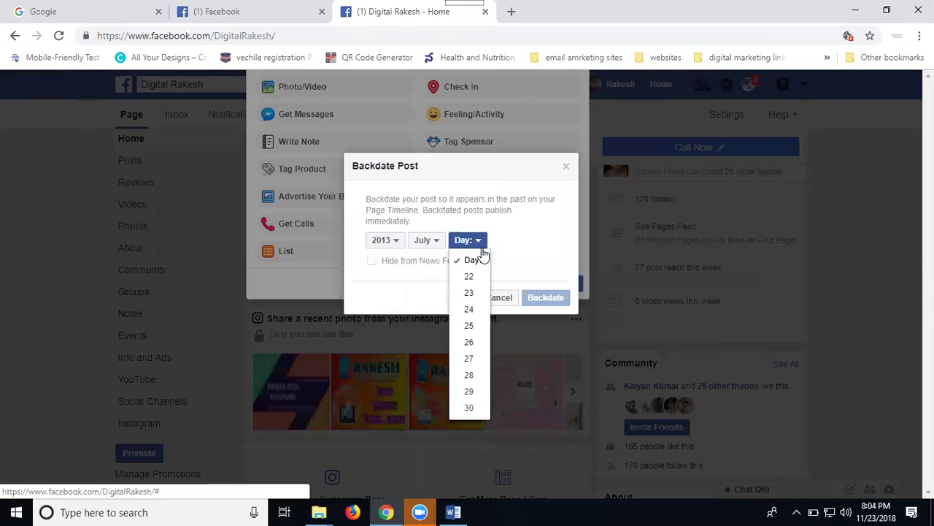
click(470, 276)
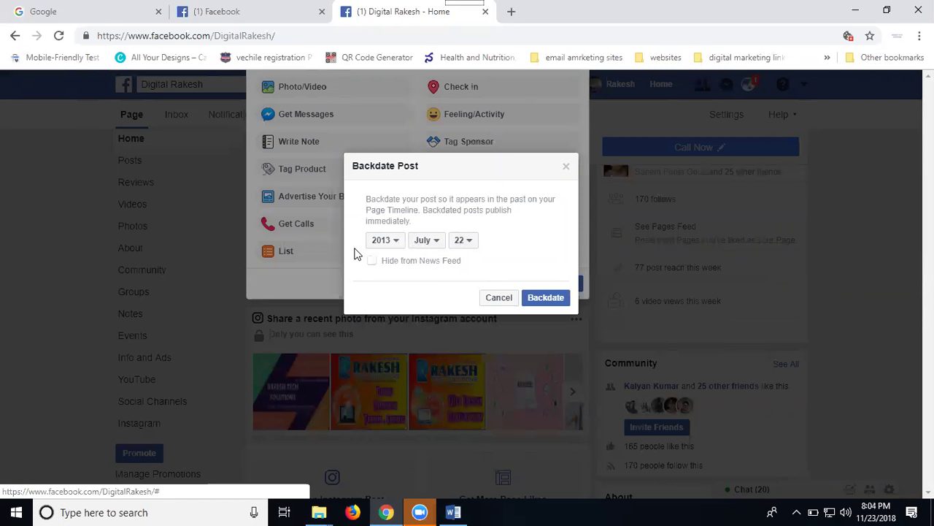
click(387, 247)
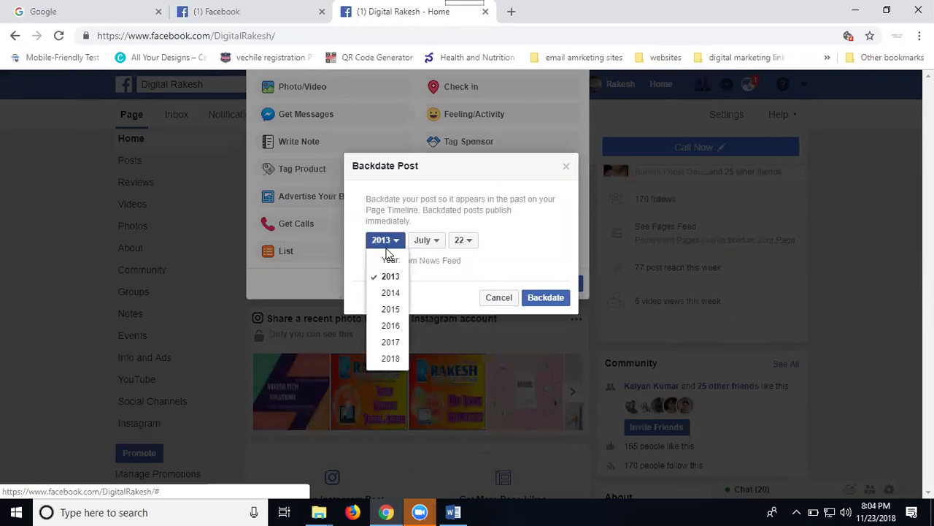
Cancel backdating and scroll the Page feed back to the unpublished YouTube link draft.
click(503, 300)
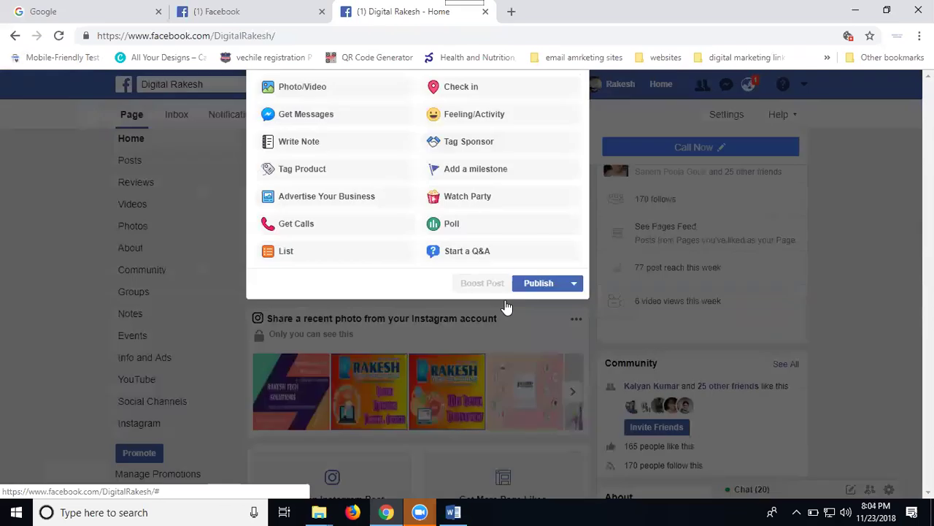
scroll(694, 276, down, 2)
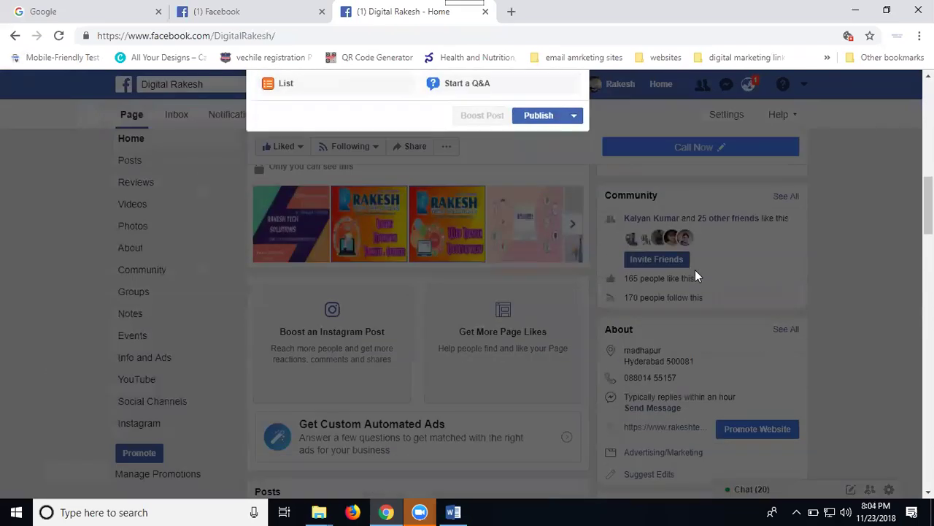
scroll(695, 276, down, 8)
scroll(397, 241, up, 1)
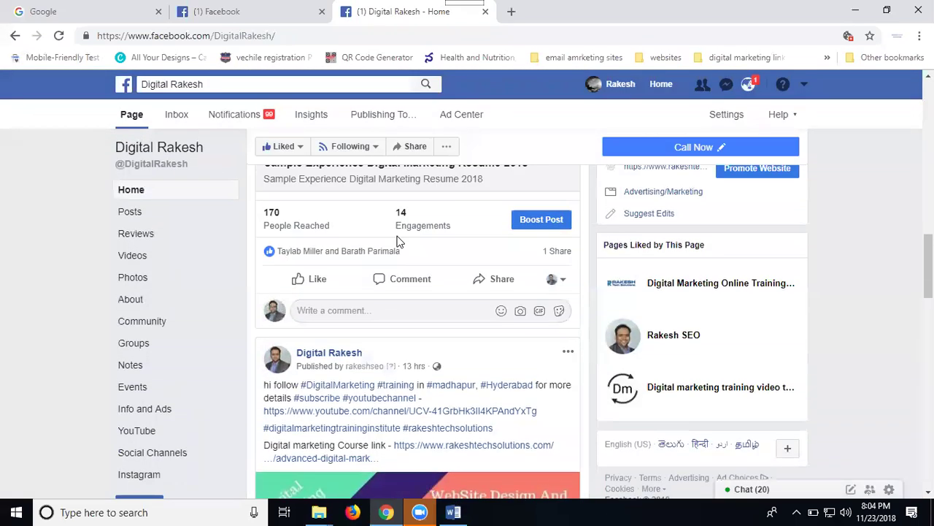
scroll(397, 241, down, 4)
scroll(394, 241, up, 2)
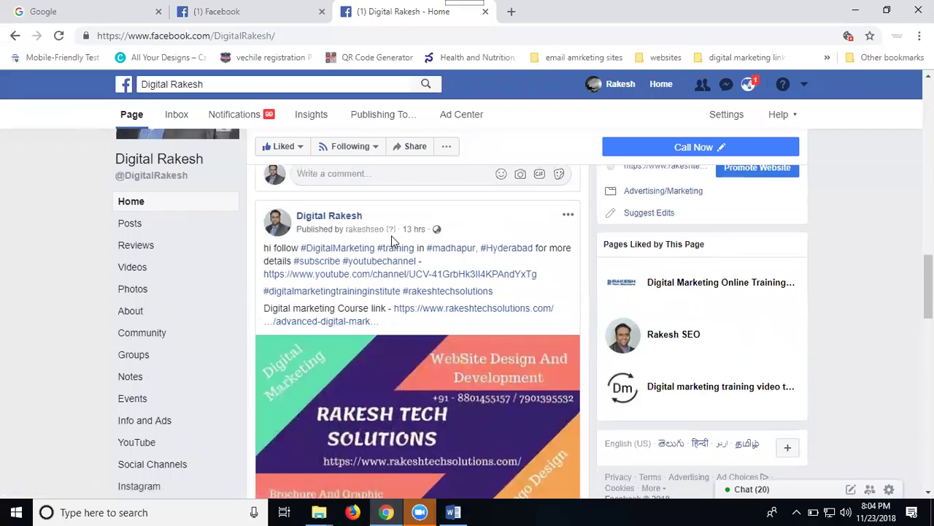
scroll(409, 241, down, 8)
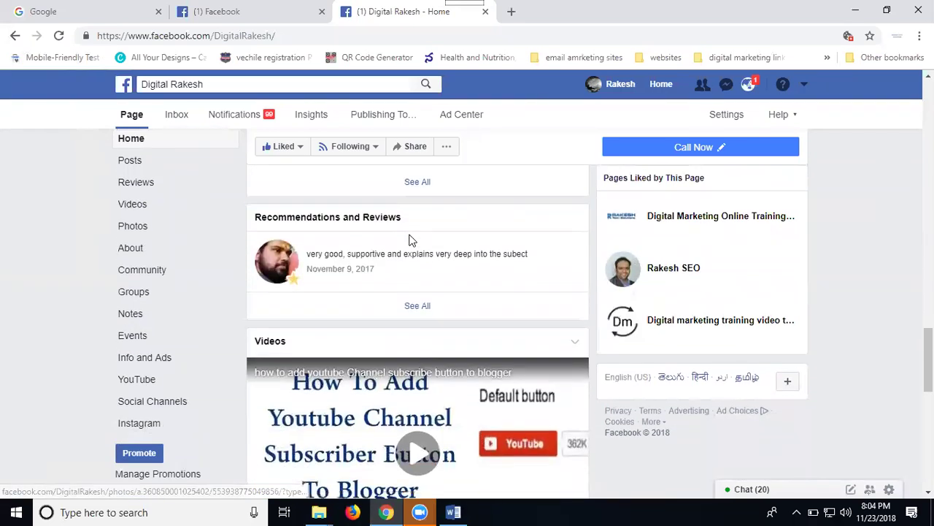
scroll(409, 241, down, 6)
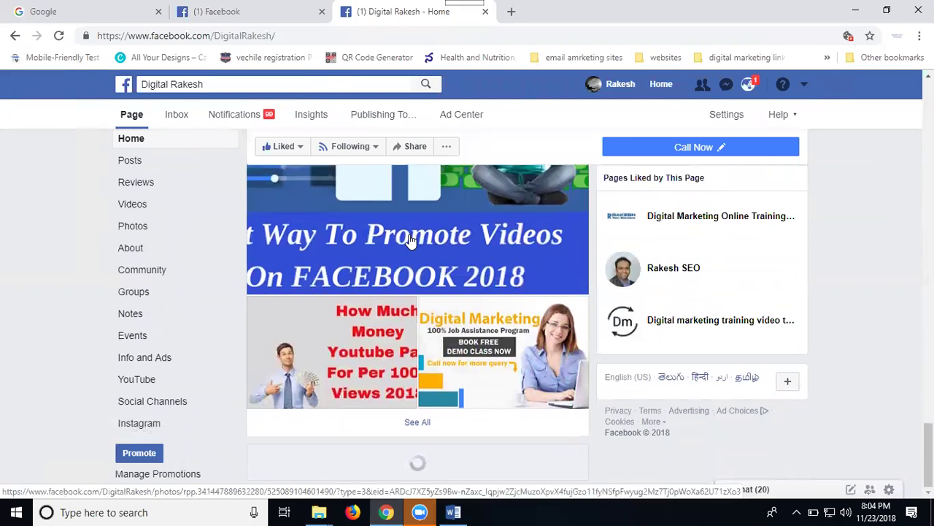
scroll(431, 277, up, 1)
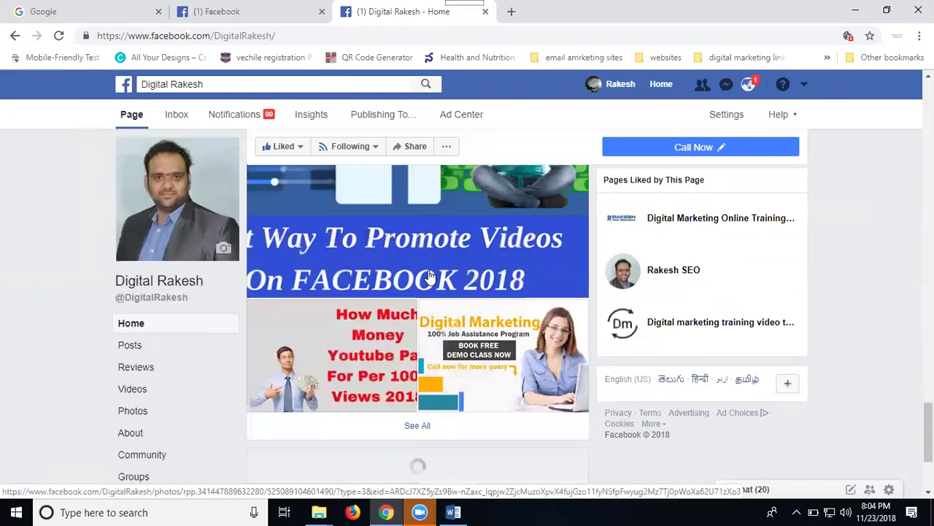
scroll(430, 276, down, 5)
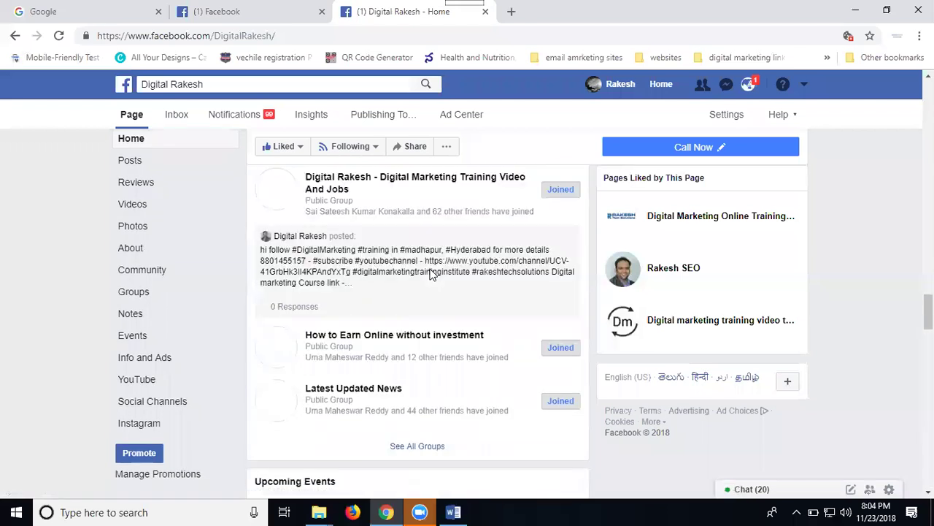
scroll(431, 274, down, 7)
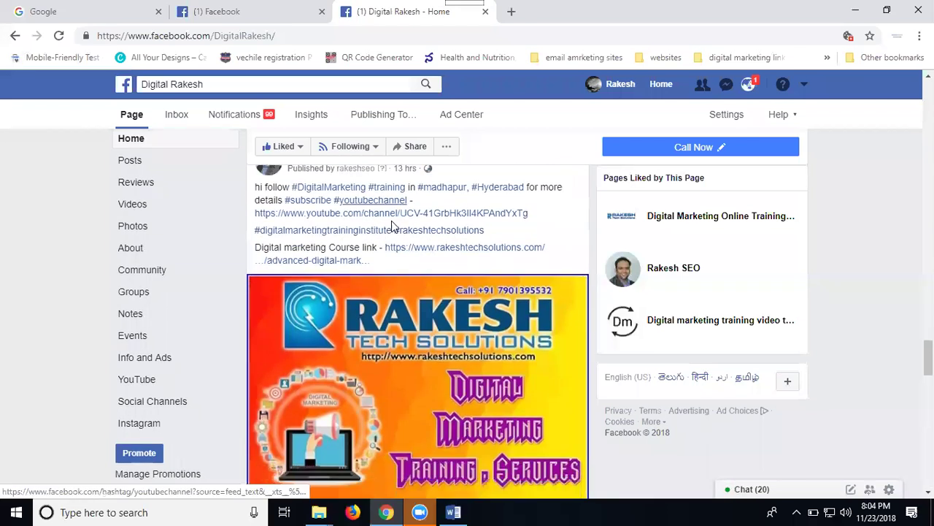
scroll(391, 227, down, 8)
scroll(389, 238, up, 4)
scroll(387, 243, down, 1)
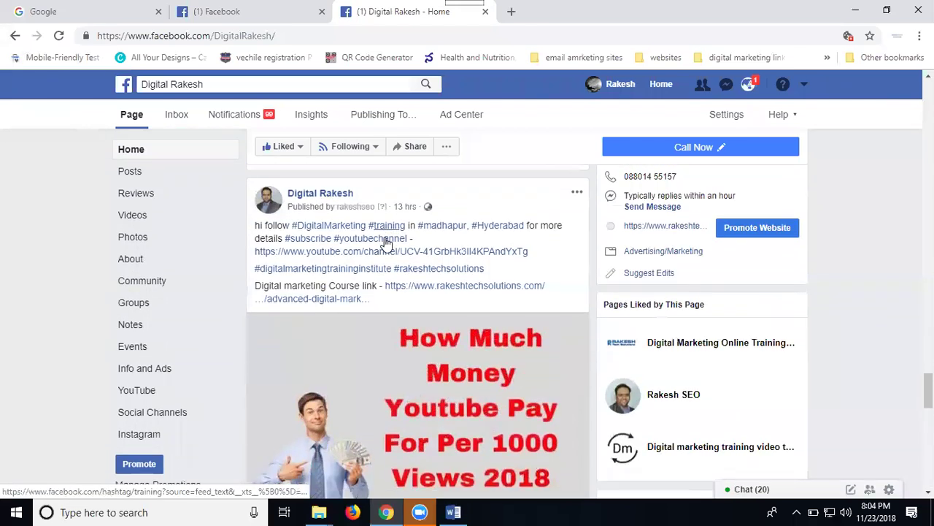
scroll(387, 243, down, 15)
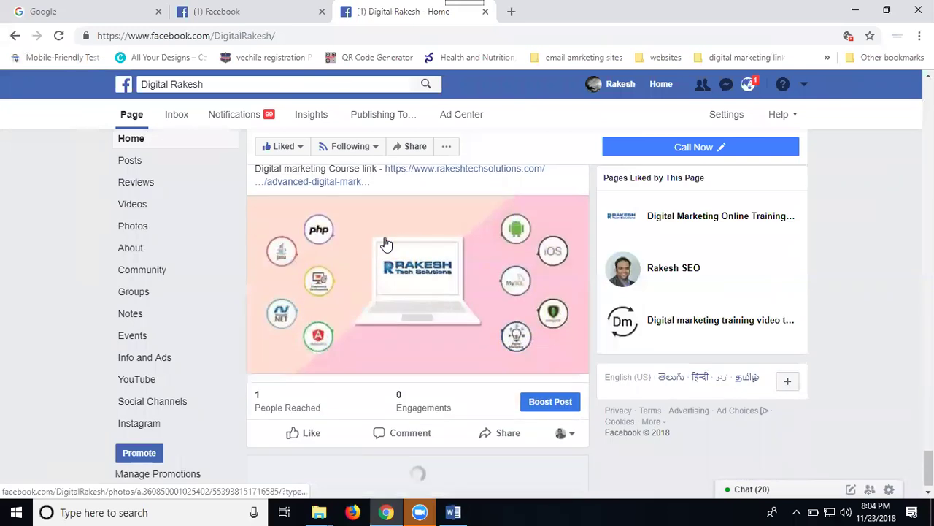
scroll(387, 243, up, 4)
scroll(387, 243, down, 4)
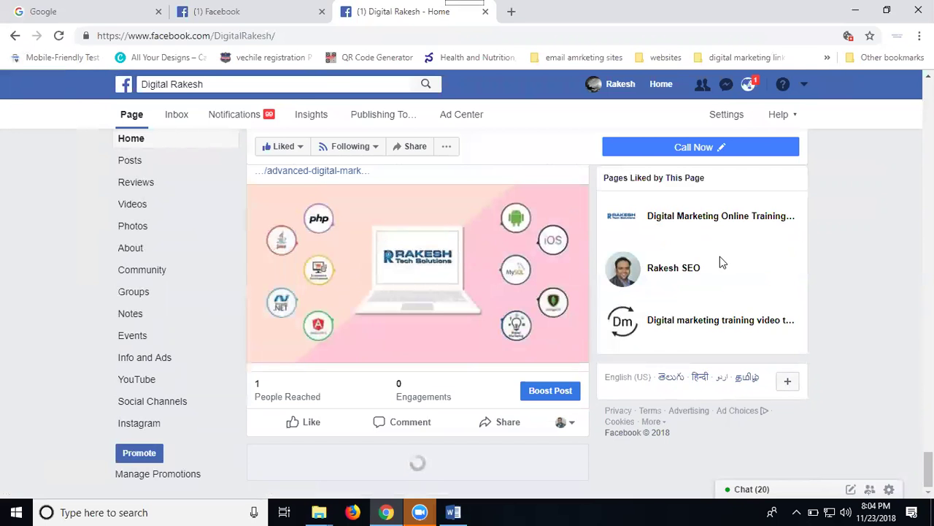
scroll(720, 263, down, 4)
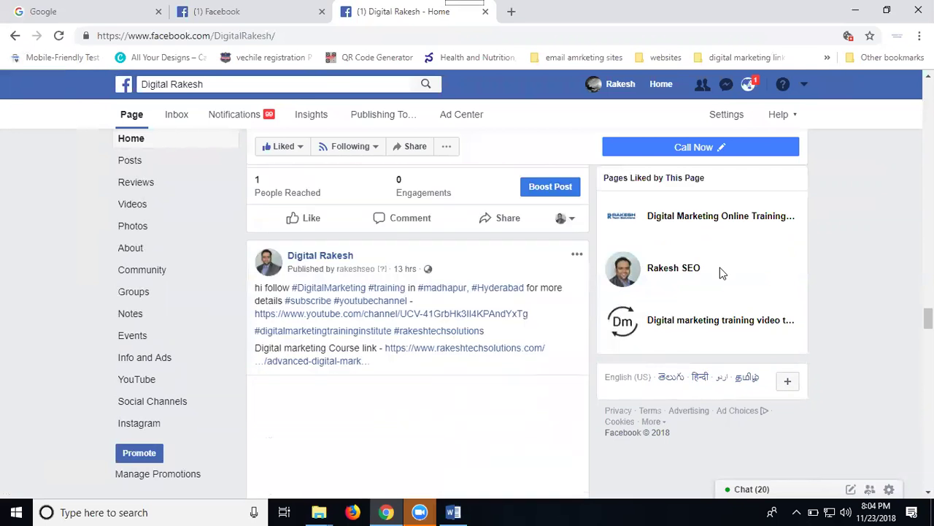
scroll(512, 265, down, 3)
scroll(512, 265, up, 6)
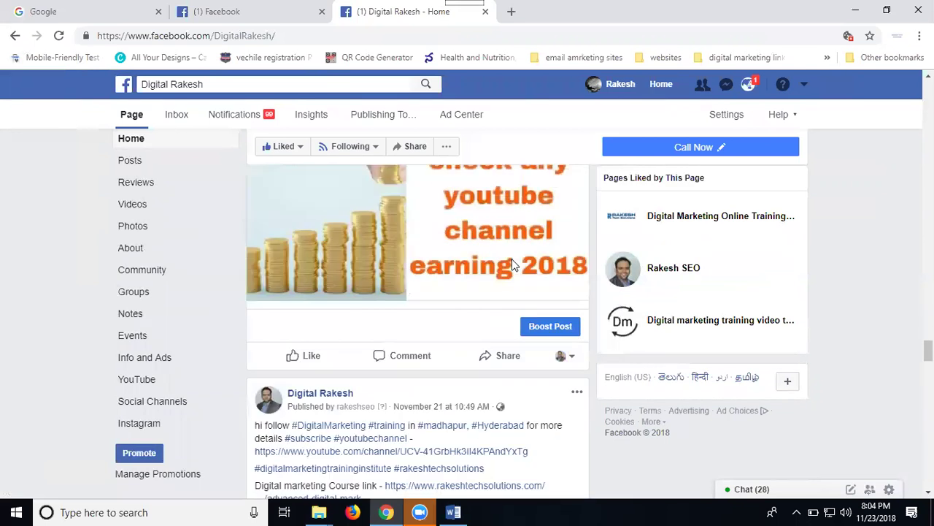
scroll(512, 265, down, 10)
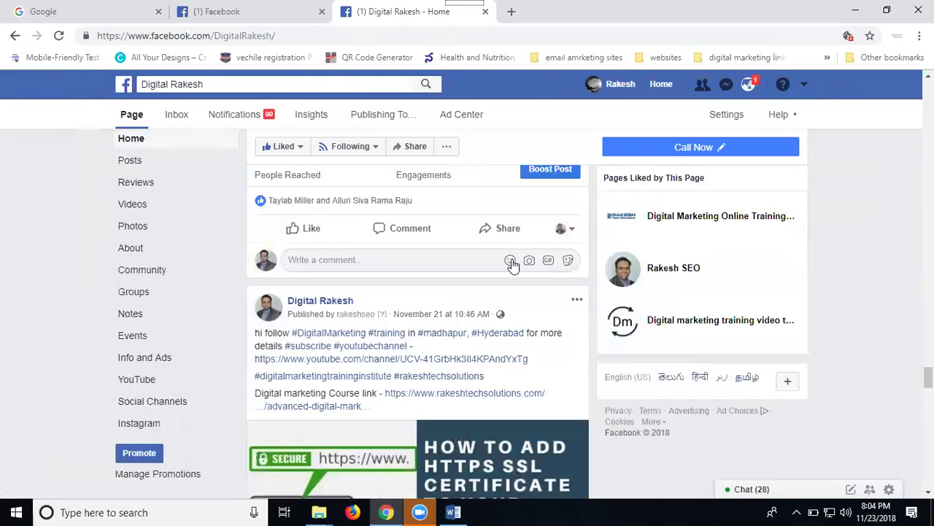
scroll(512, 265, down, 3)
scroll(510, 266, up, 1)
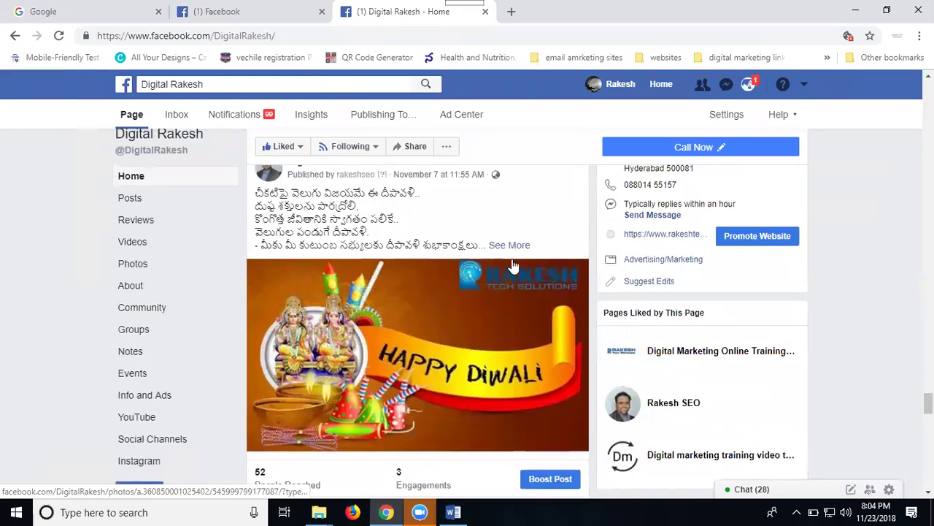
scroll(431, 238, up, 1)
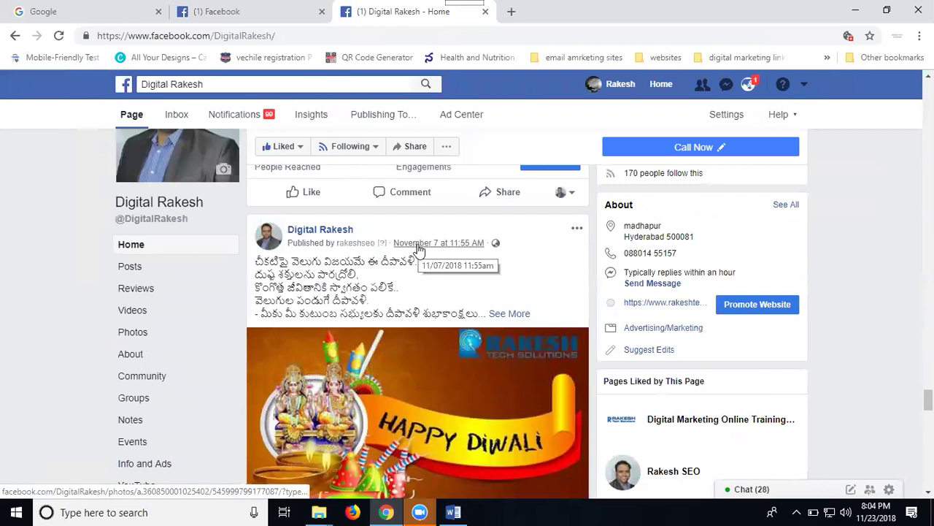
scroll(418, 251, up, 7)
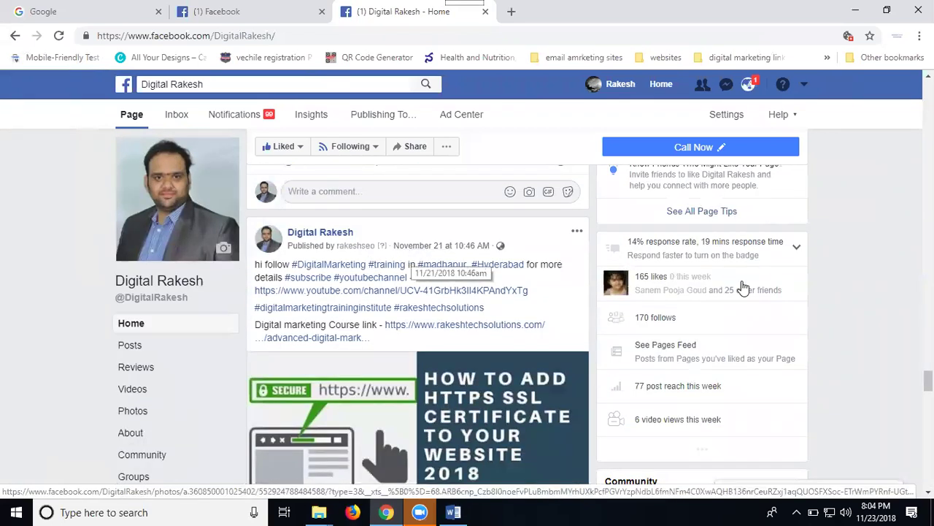
scroll(746, 288, down, 2)
scroll(746, 289, up, 10)
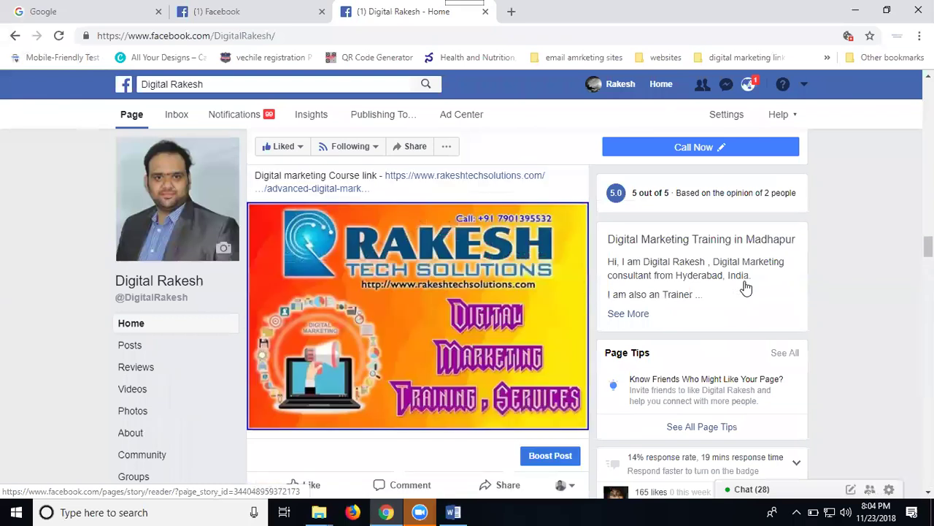
scroll(746, 288, up, 10)
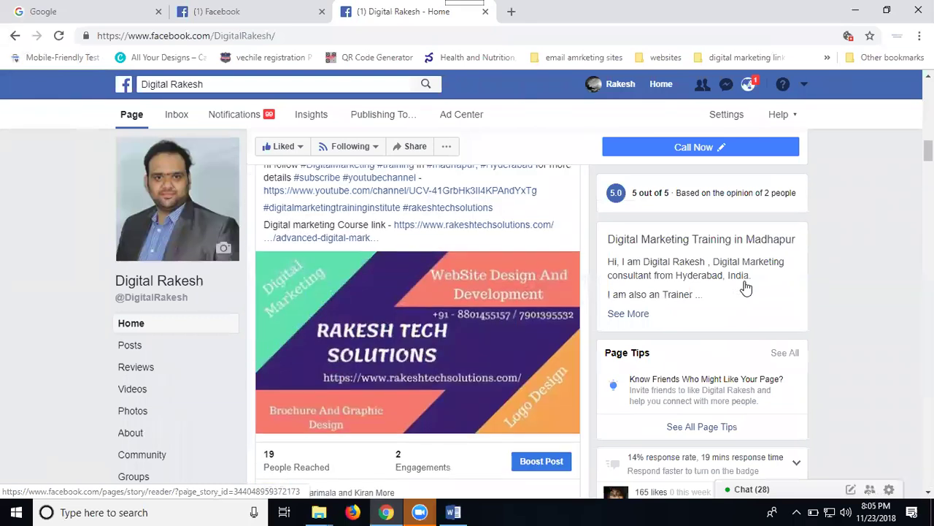
scroll(746, 288, up, 10)
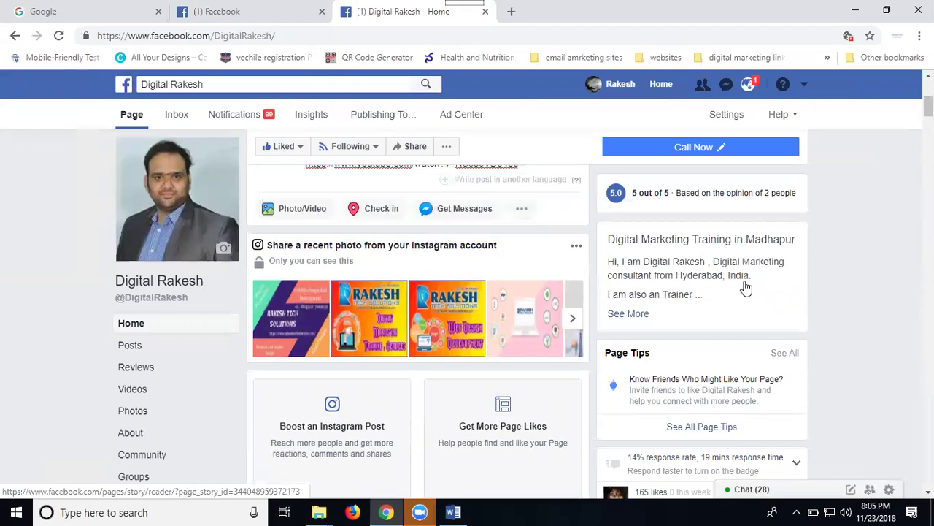
scroll(746, 288, up, 3)
scroll(763, 270, down, 5)
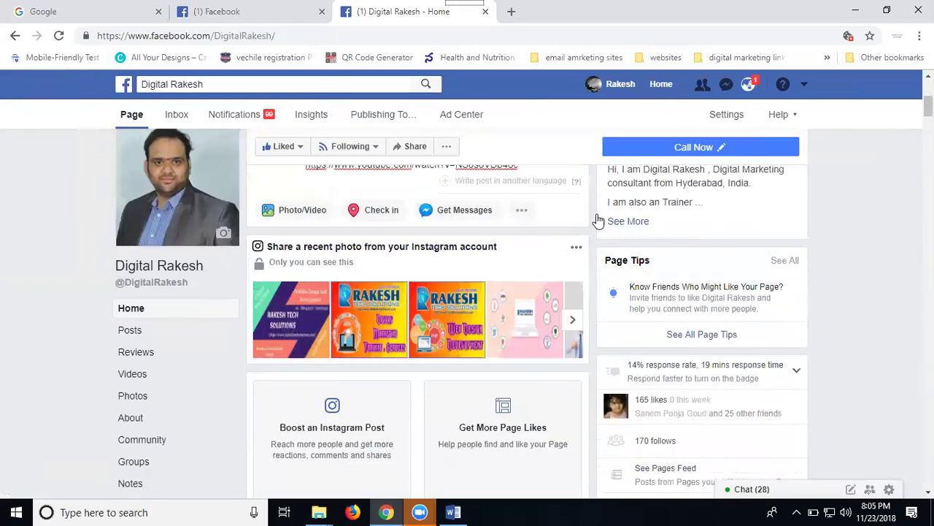
scroll(539, 208, up, 1)
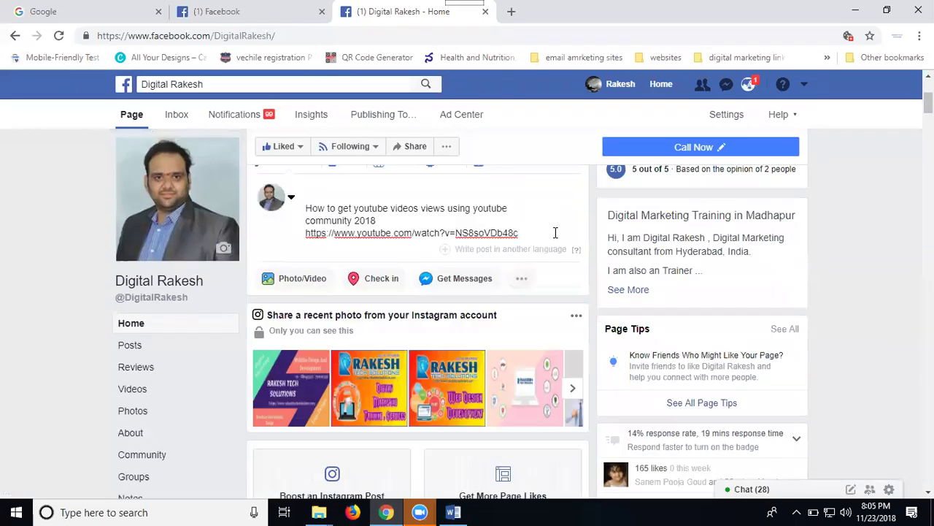
Backdate the Page's YouTube link post to November 20, 2018 using the Backdate option beside Publish.
click(555, 232)
scroll(555, 232, down, 5)
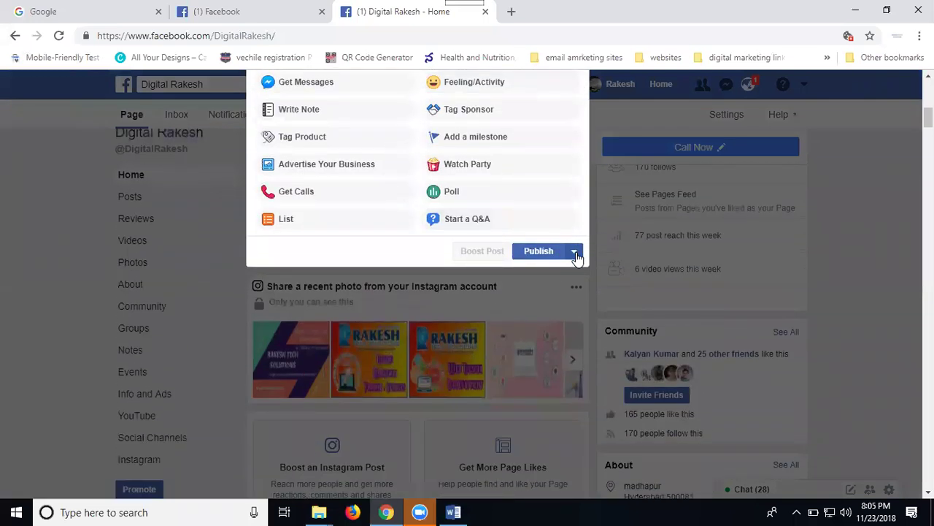
click(574, 251)
click(556, 294)
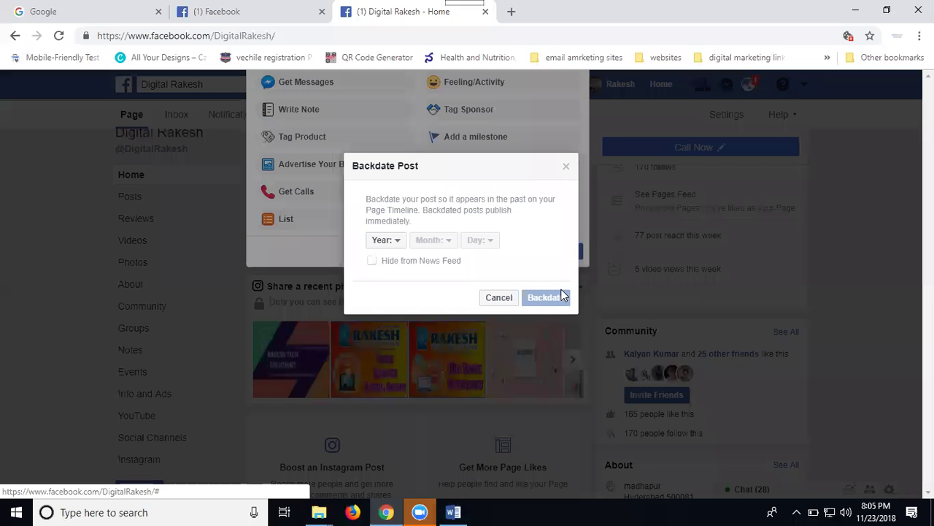
click(386, 240)
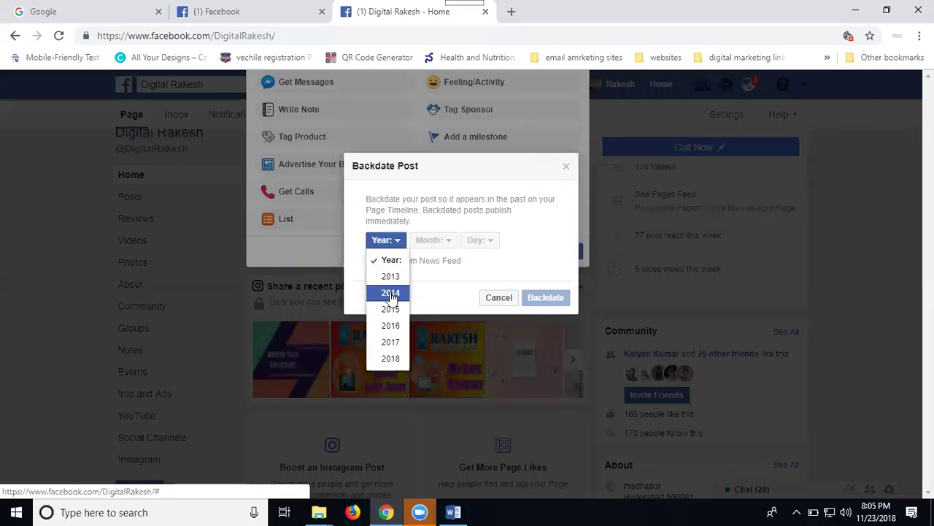
click(390, 358)
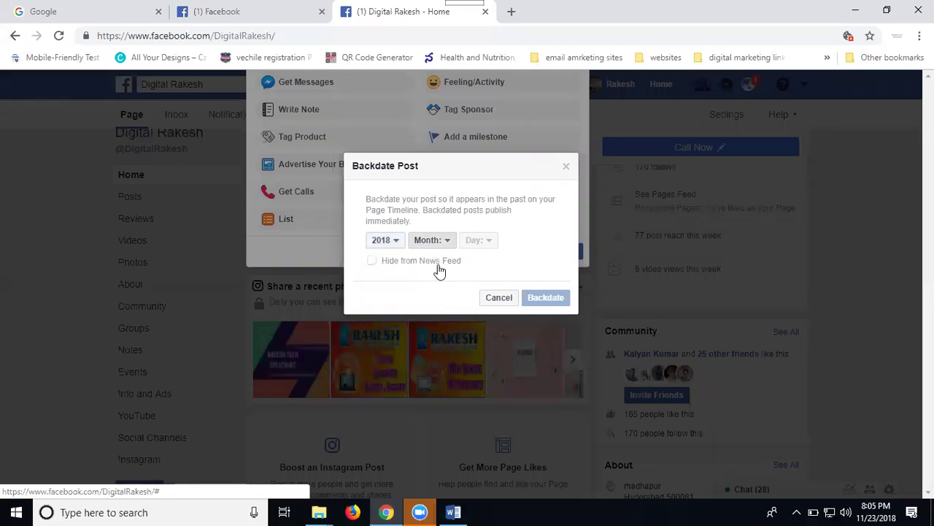
click(437, 243)
scroll(433, 365, down, 1)
click(438, 409)
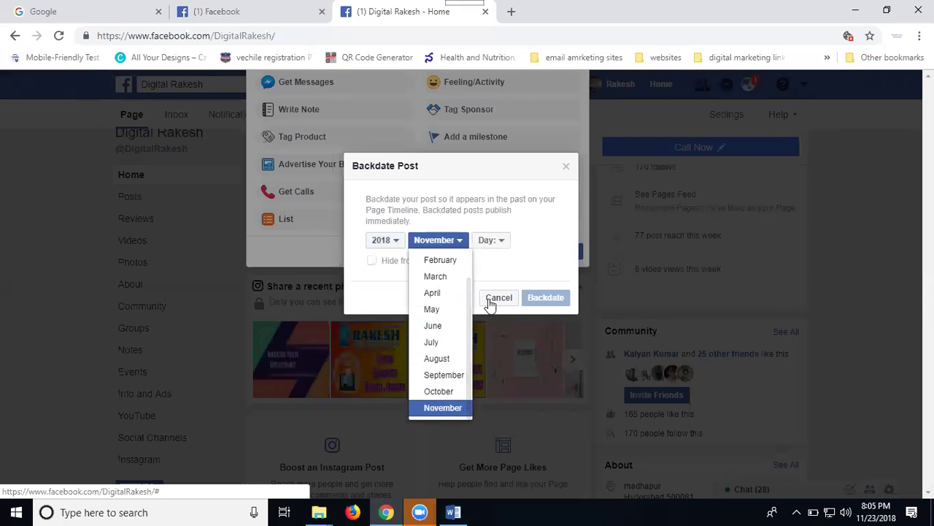
click(485, 241)
scroll(488, 327, down, 3)
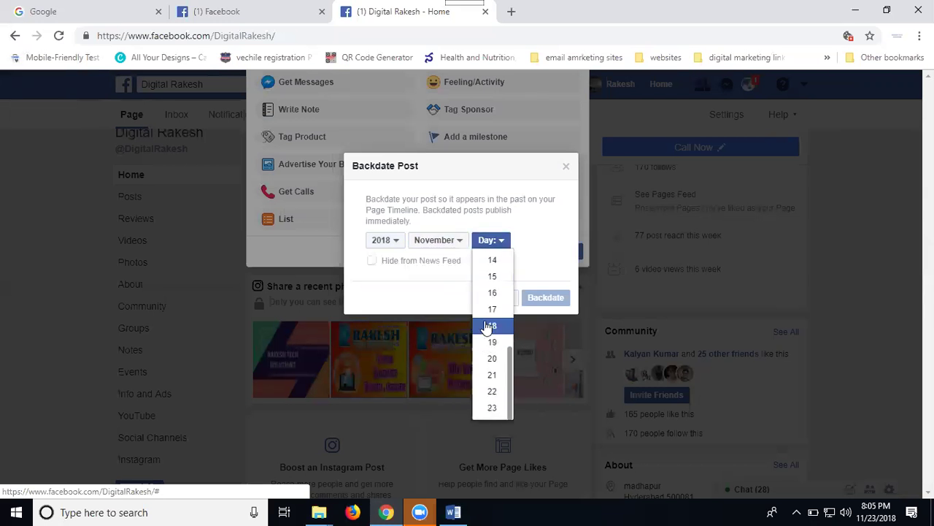
click(489, 358)
click(537, 305)
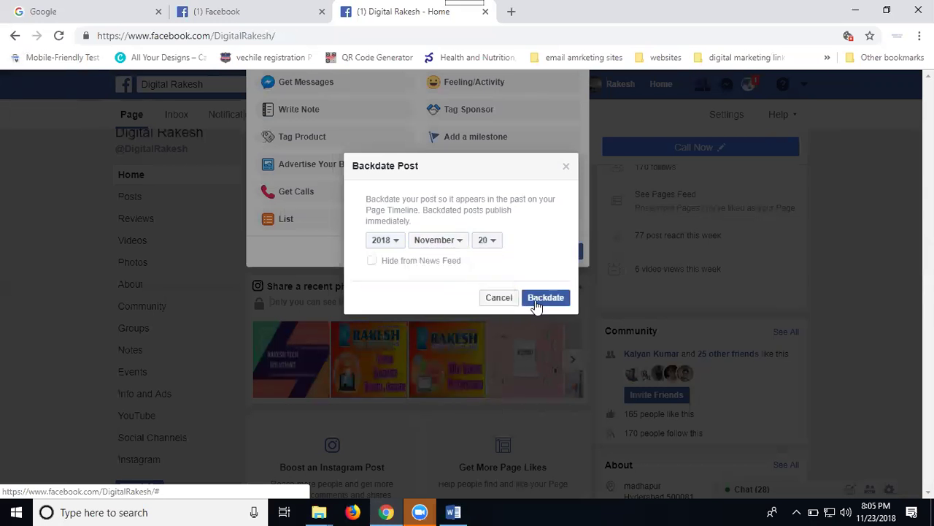
Check the November 20 YouTube post in the Page feed, then start a new blank Page post.
scroll(536, 307, down, 3)
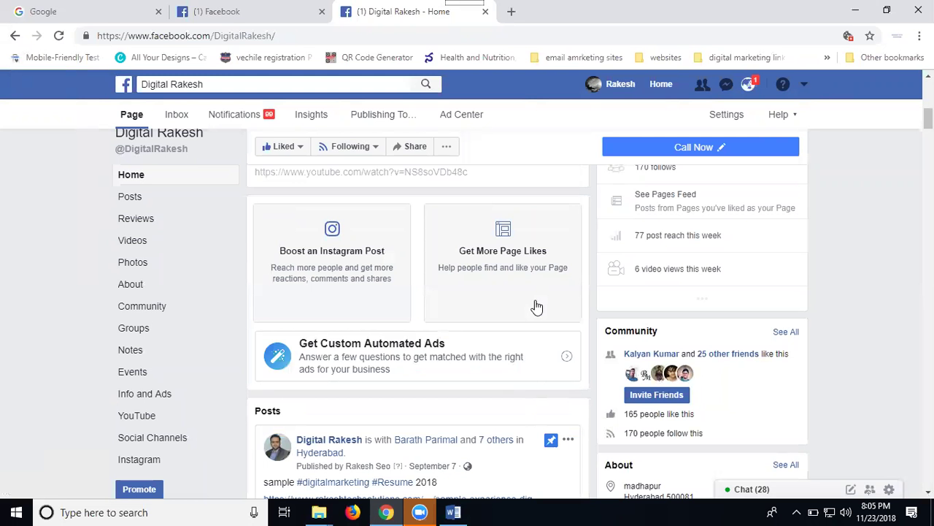
scroll(537, 271, up, 3)
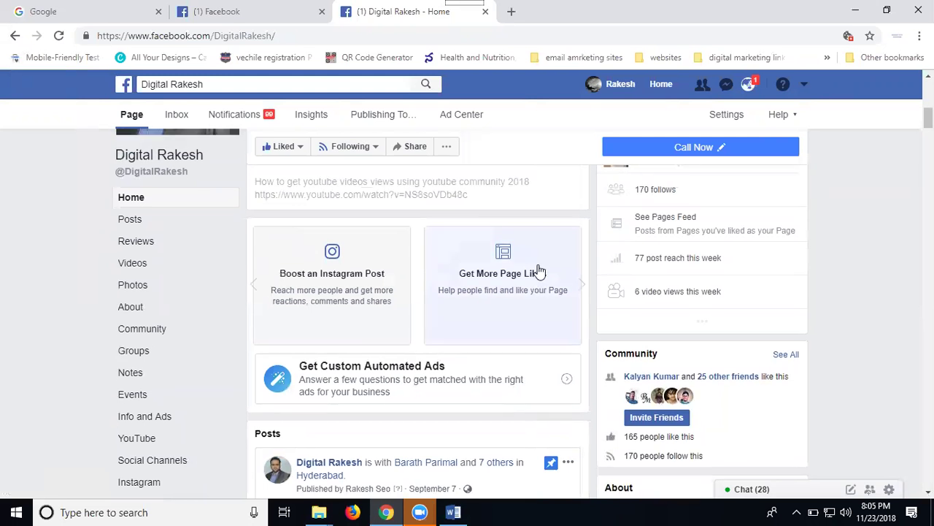
scroll(538, 272, down, 1)
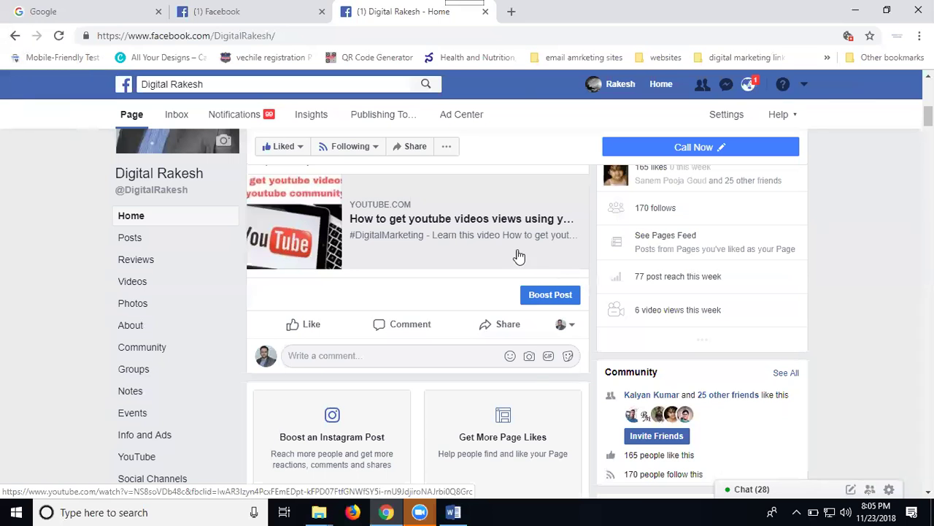
scroll(528, 270, up, 5)
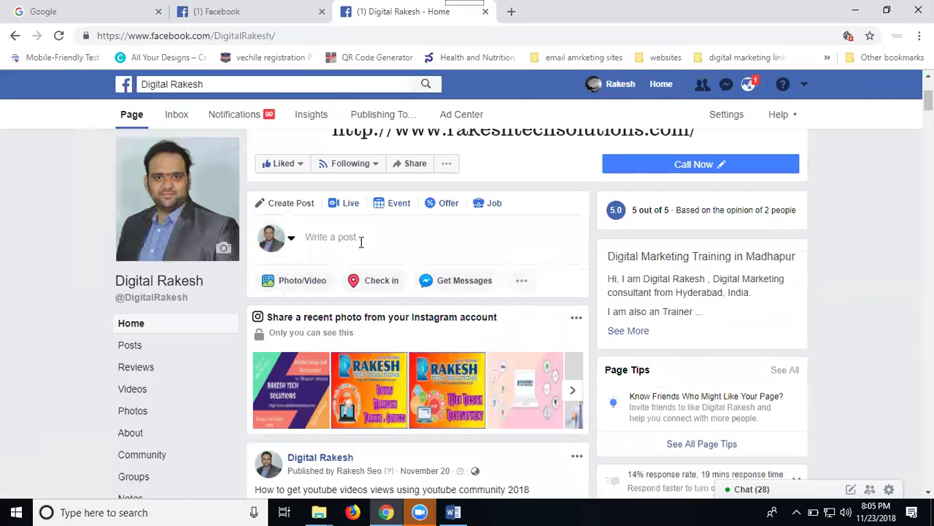
click(360, 242)
scroll(371, 242, down, 4)
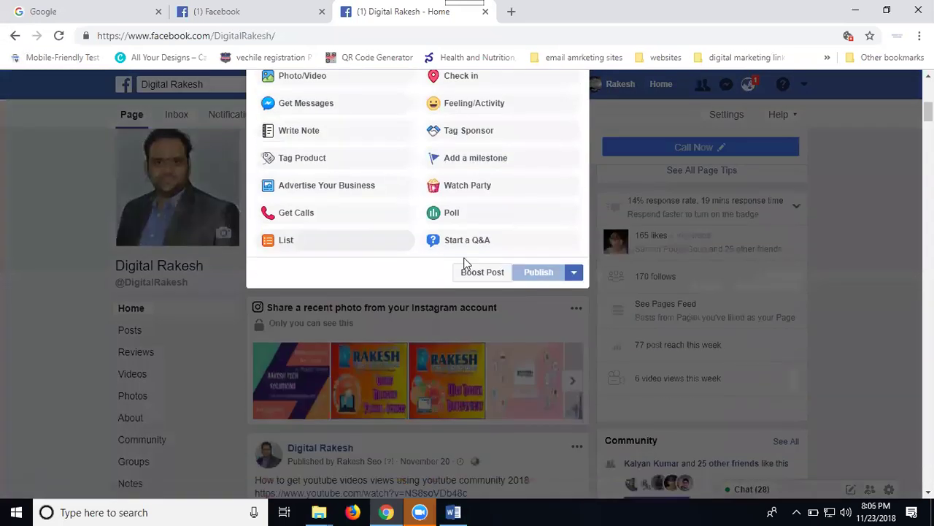
Open the post's Schedule settings and browse the date calendar forward to May 2019.
click(575, 273)
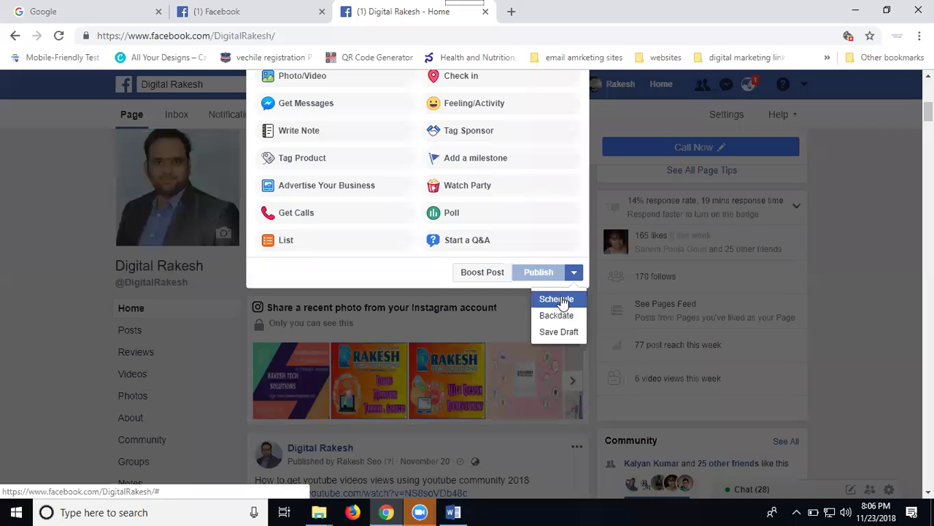
click(562, 302)
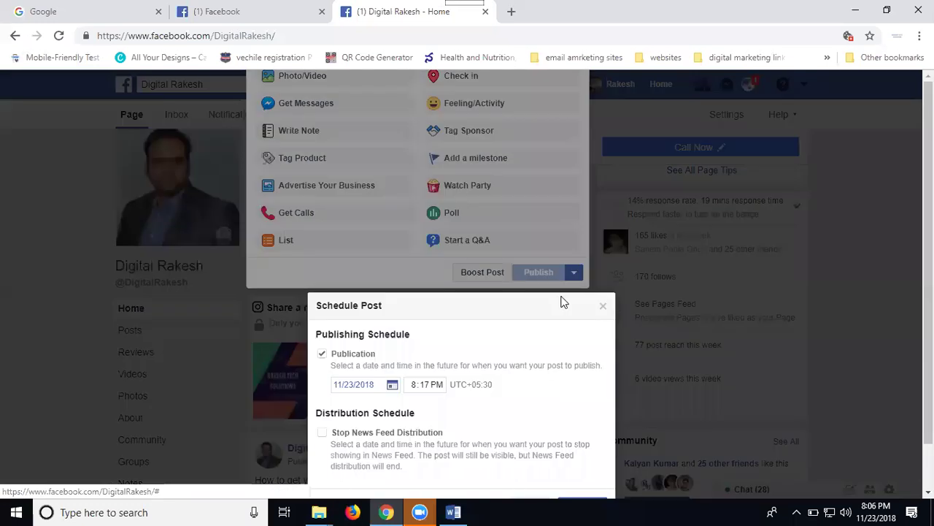
click(392, 387)
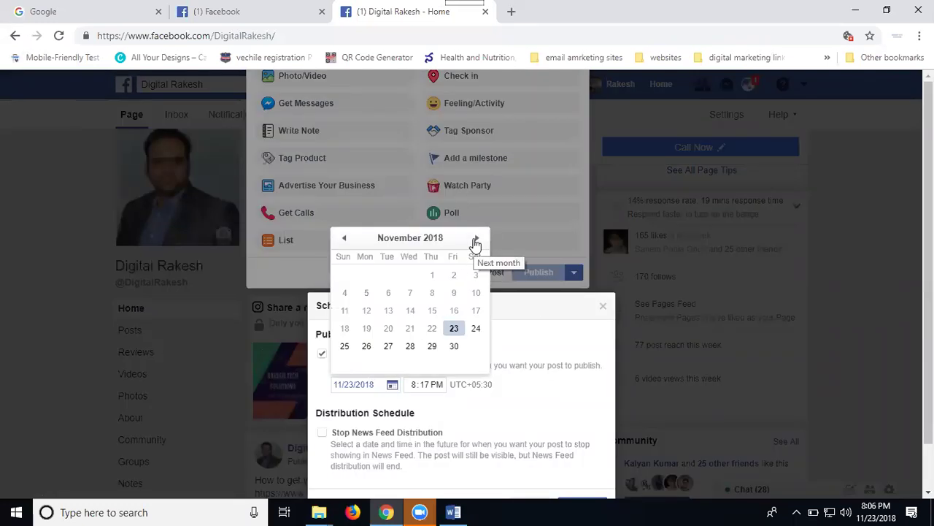
click(475, 241)
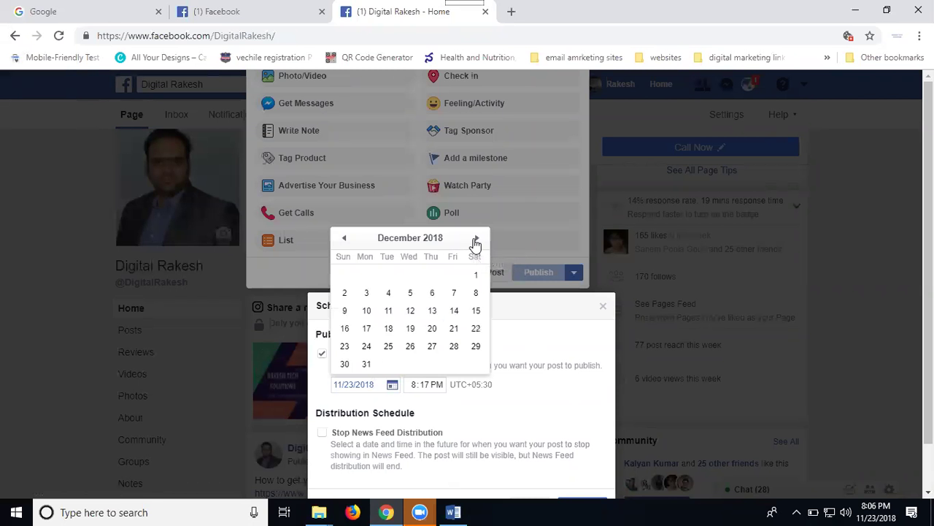
click(475, 240)
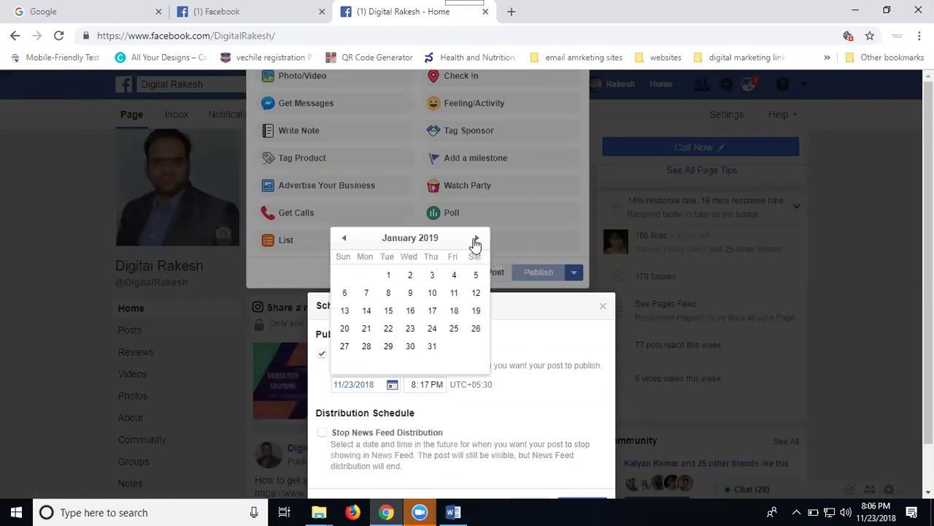
click(475, 240)
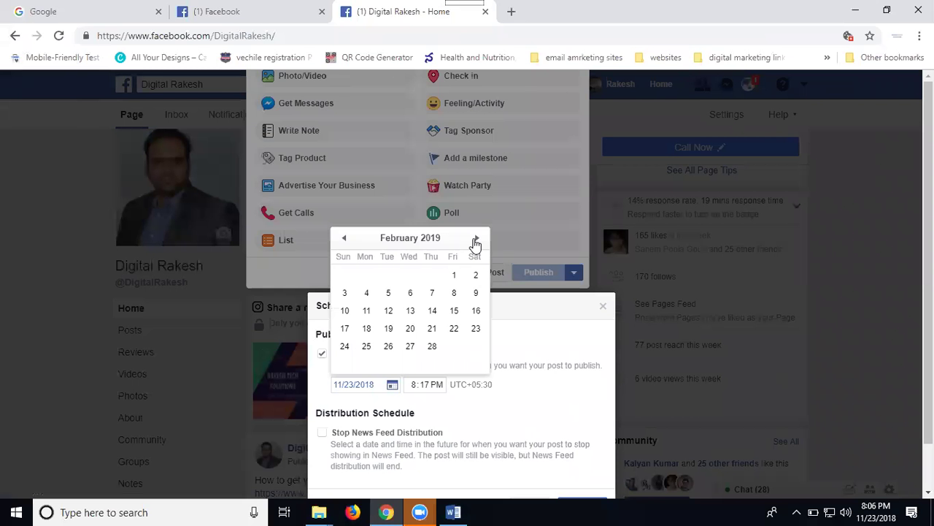
click(475, 240)
click(475, 241)
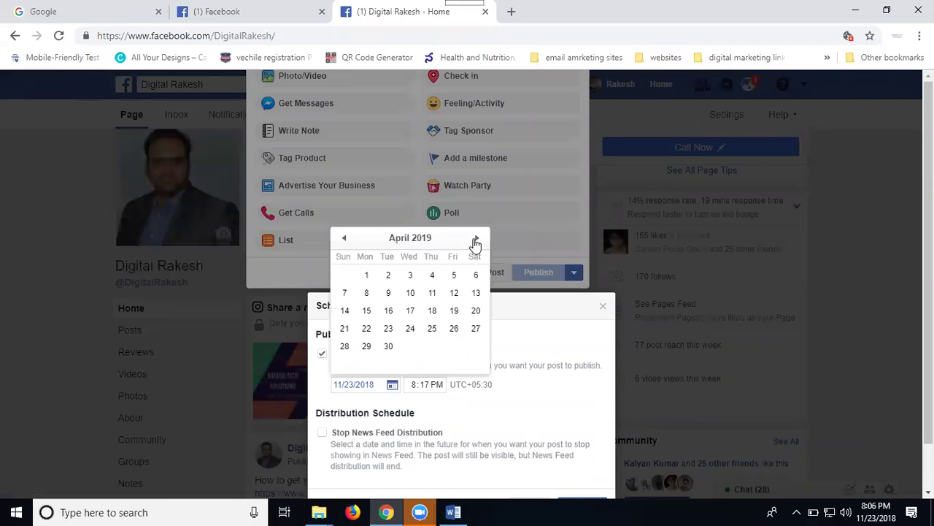
click(475, 241)
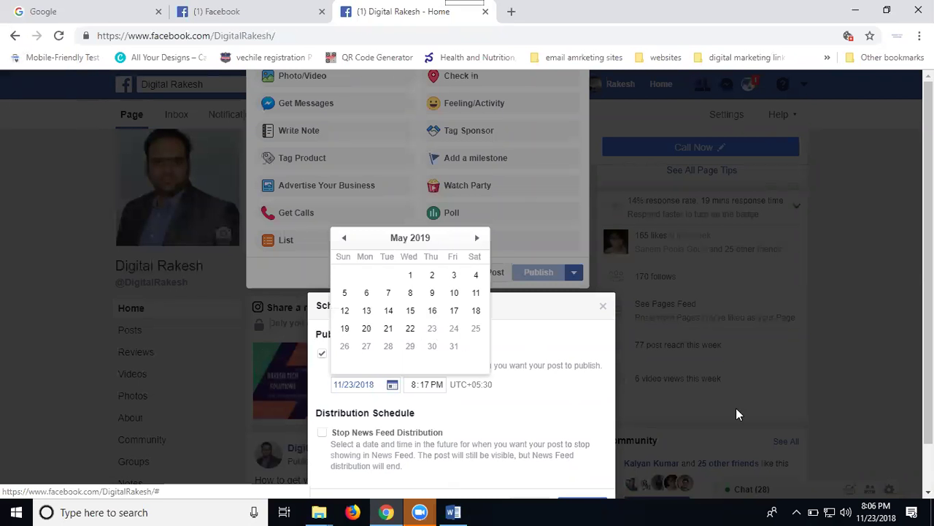
Browse the calendar back to November 2018, leaving the date at 11/23/2018.
mouse_move(881, 509)
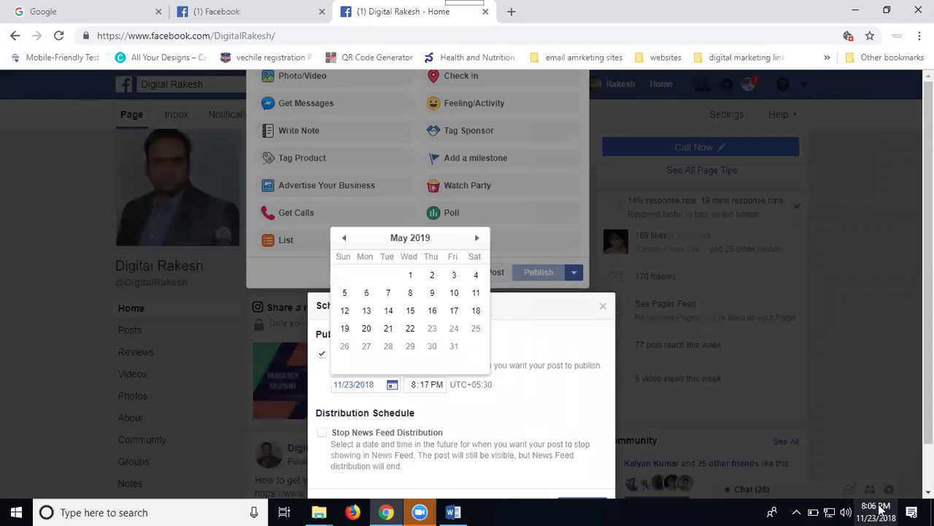
click(343, 241)
click(343, 241)
click(343, 241)
click(343, 241)
click(343, 241)
click(343, 241)
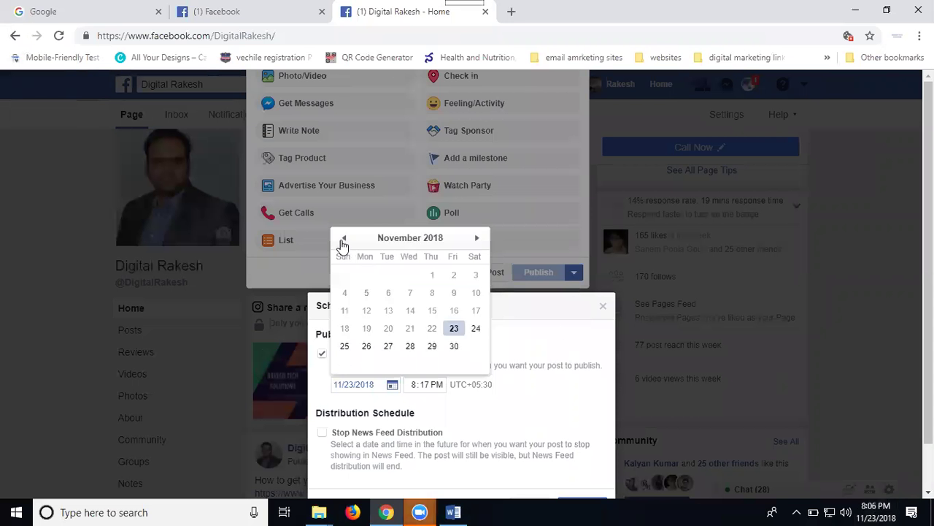
click(343, 240)
click(476, 239)
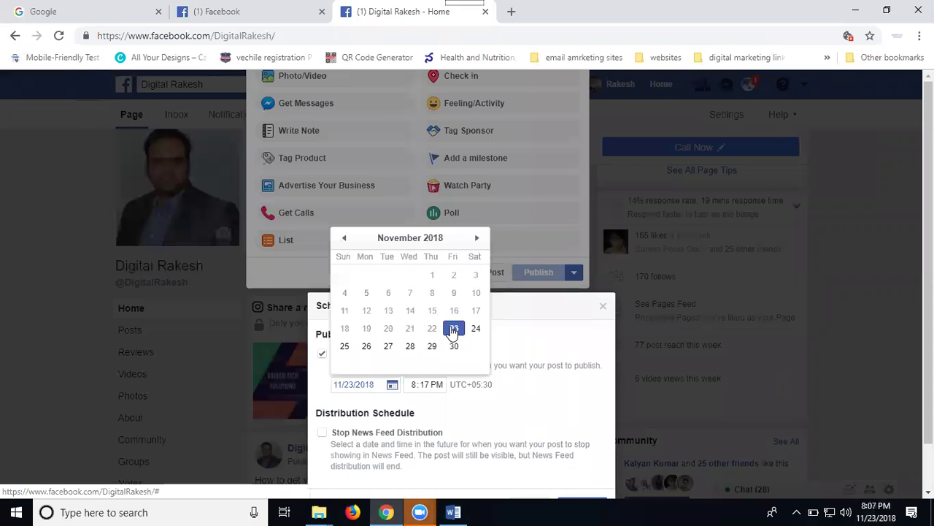
Keep November 23, 2018 as the date and lower the scheduled time from 8:17 PM to 8:12 PM.
click(521, 396)
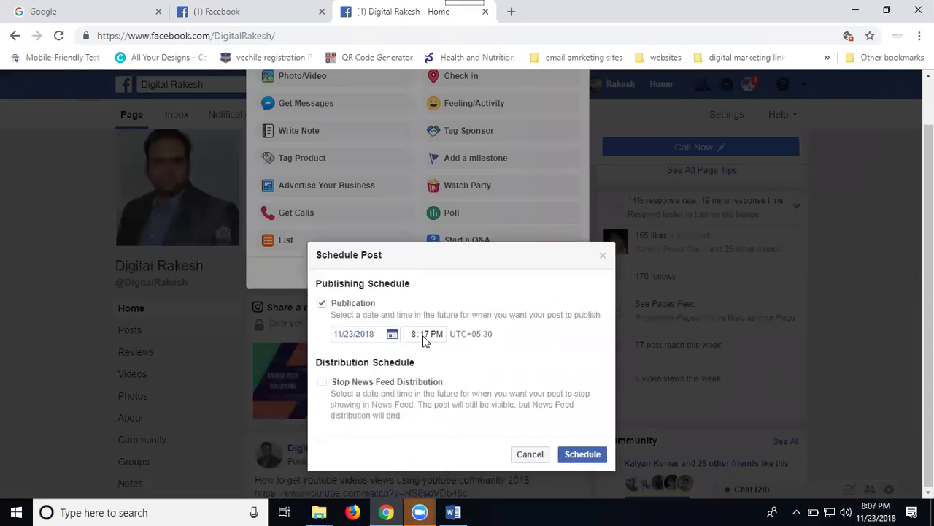
click(427, 337)
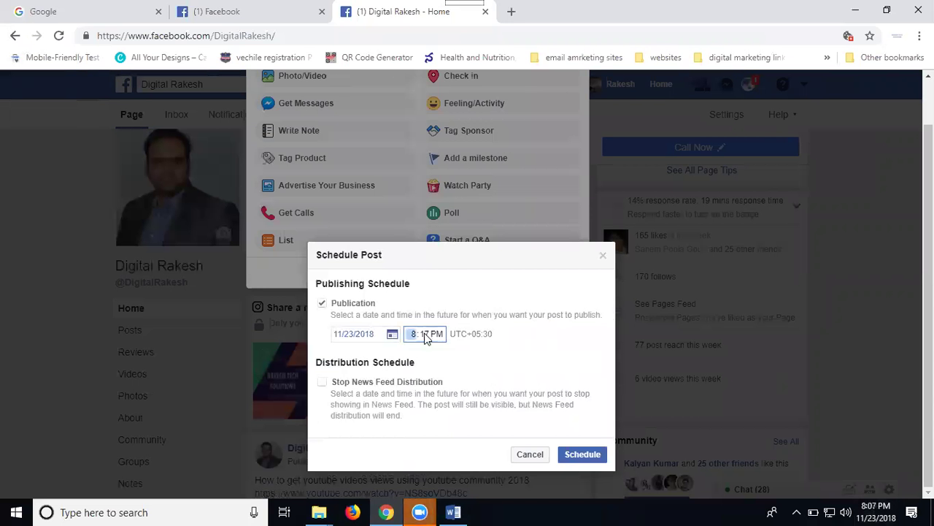
click(427, 336)
key(Down)
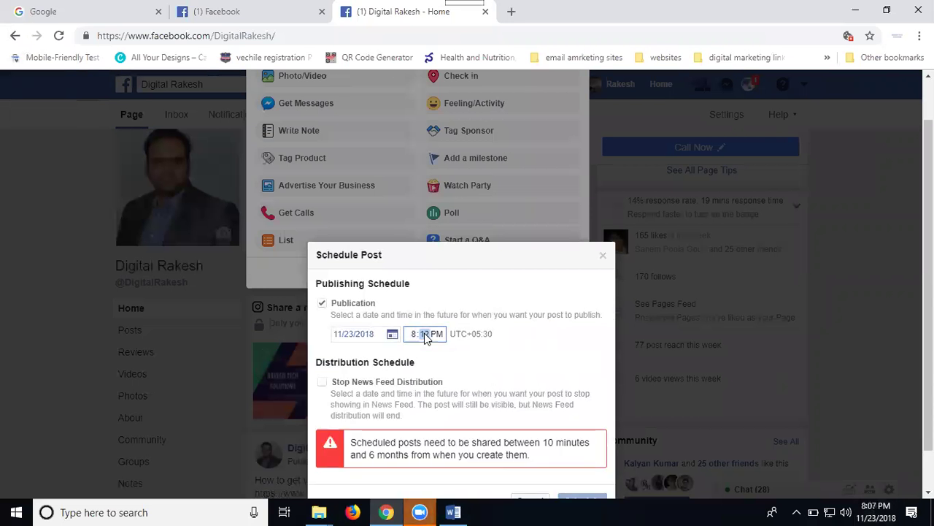